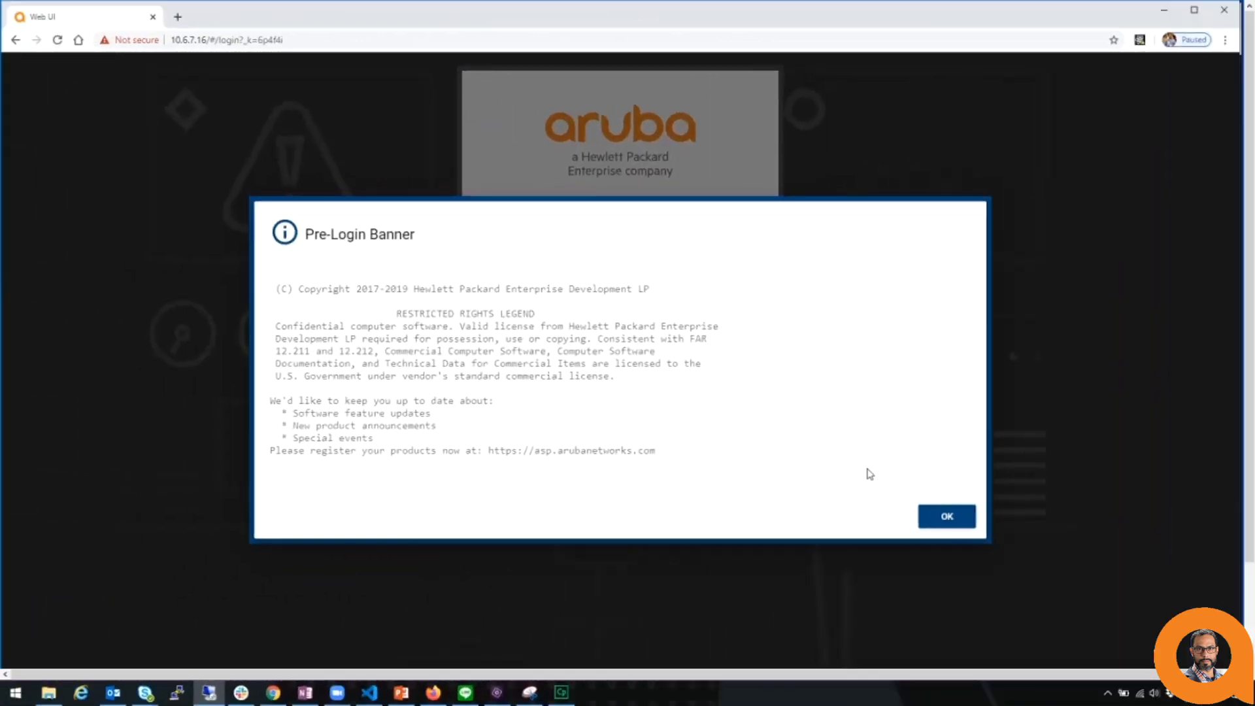
Dismiss the pre-login banner and log in with the admin username and account password.
click(938, 516)
click(628, 256)
text(admin)
key(Tab)
text(admin)
key(Return)
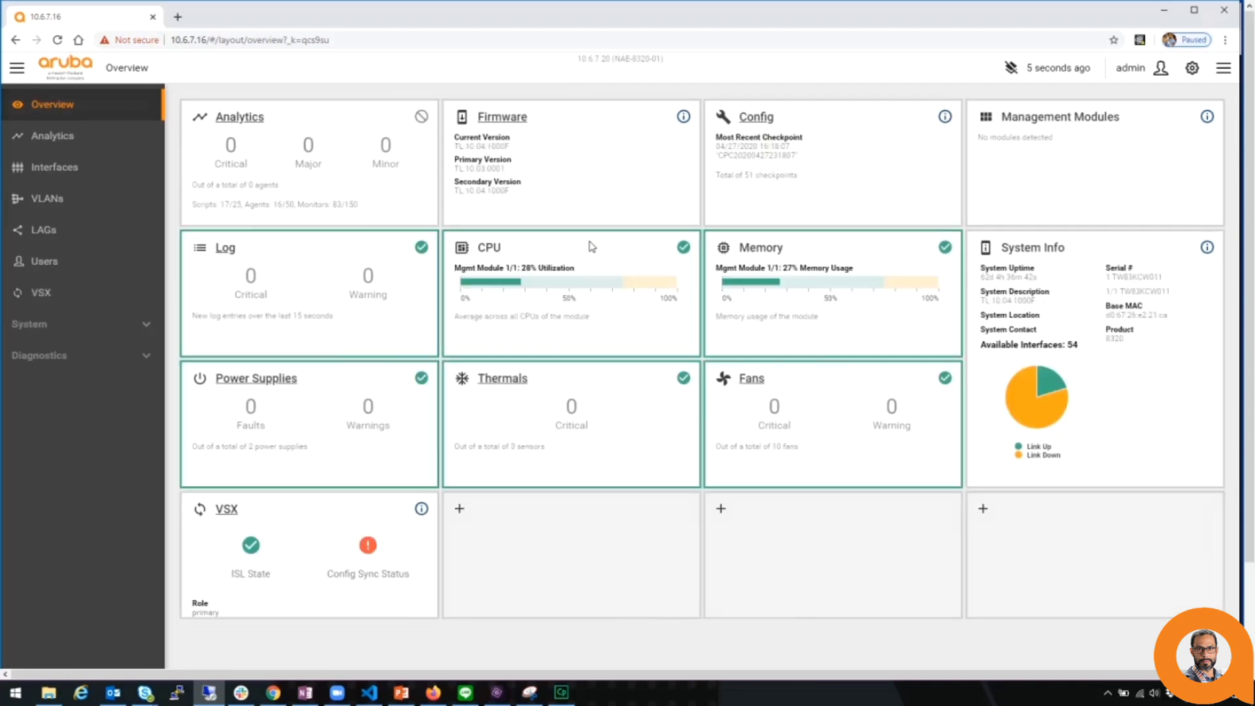
From Analytics, install connectivity_monitor.1.1 from the Aruba Solution Exchange and return to the Scripts list.
click(103, 141)
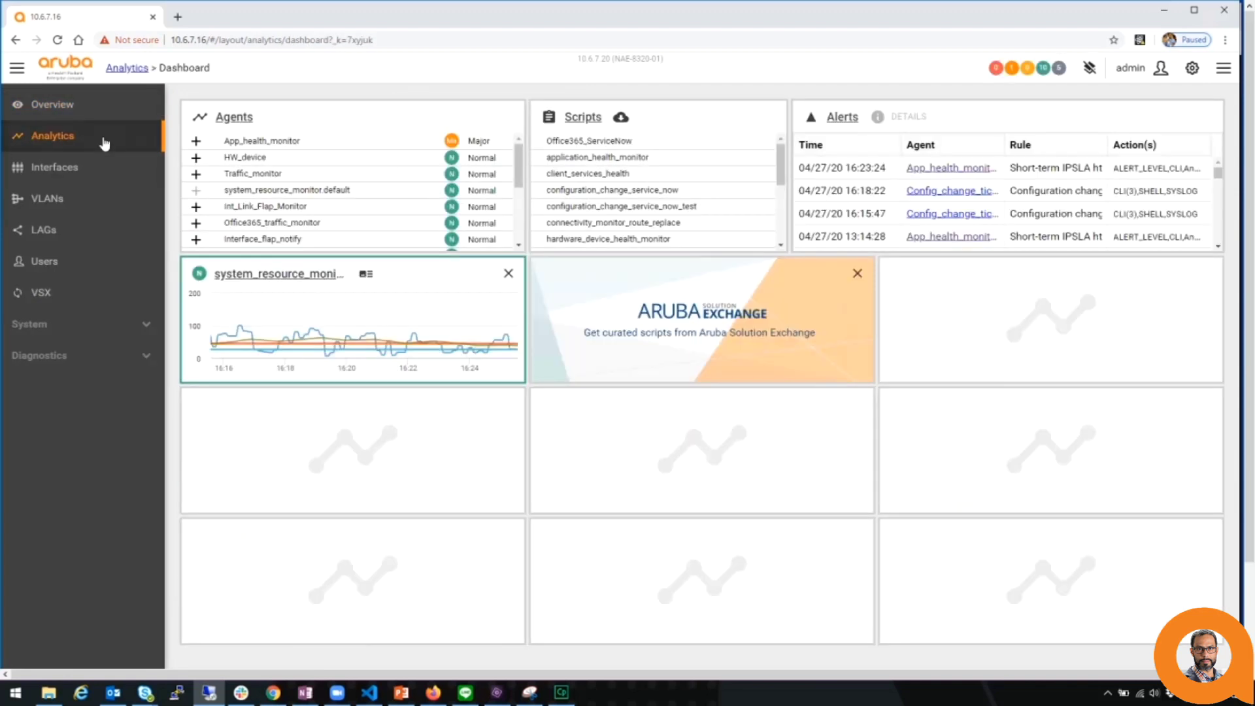
click(622, 119)
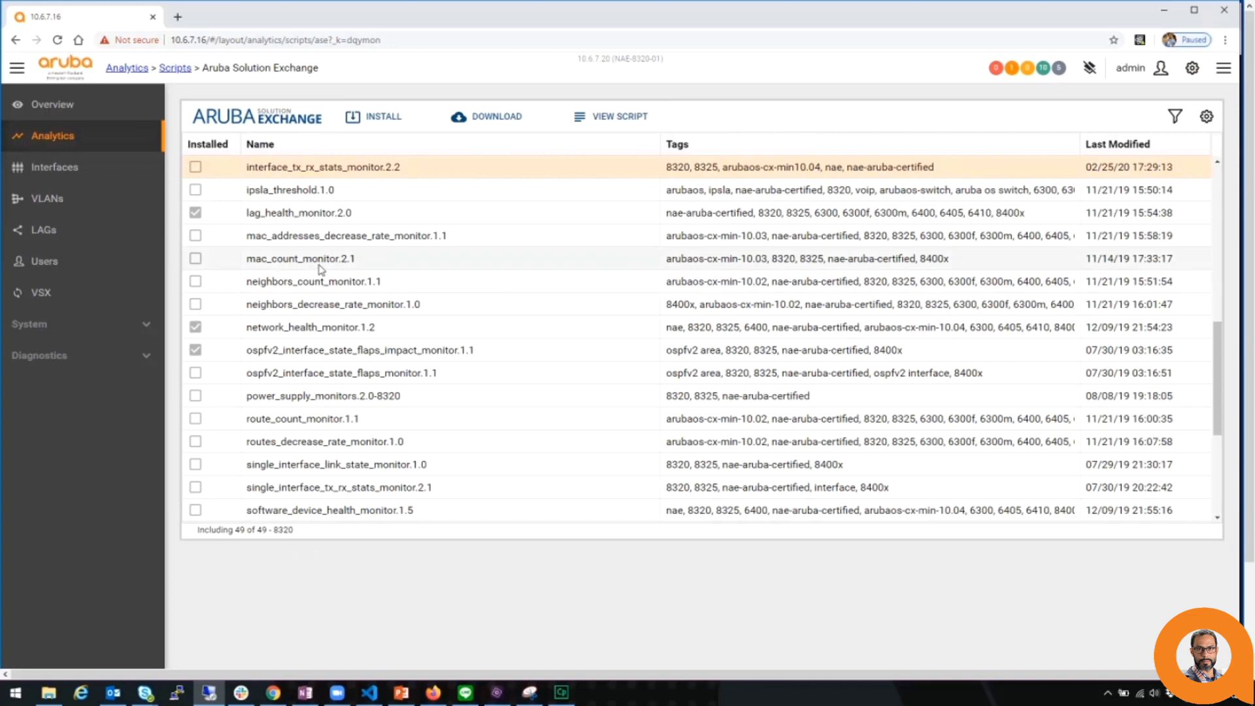
scroll(321, 269, up, 8)
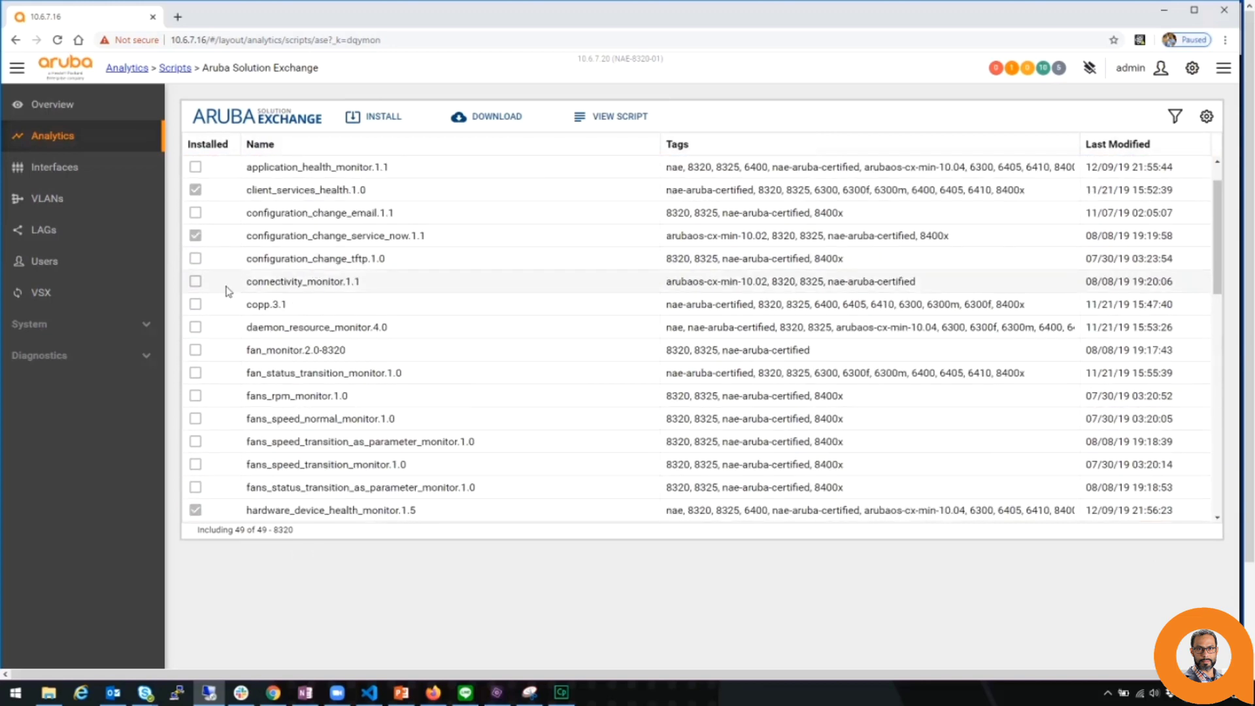
click(382, 281)
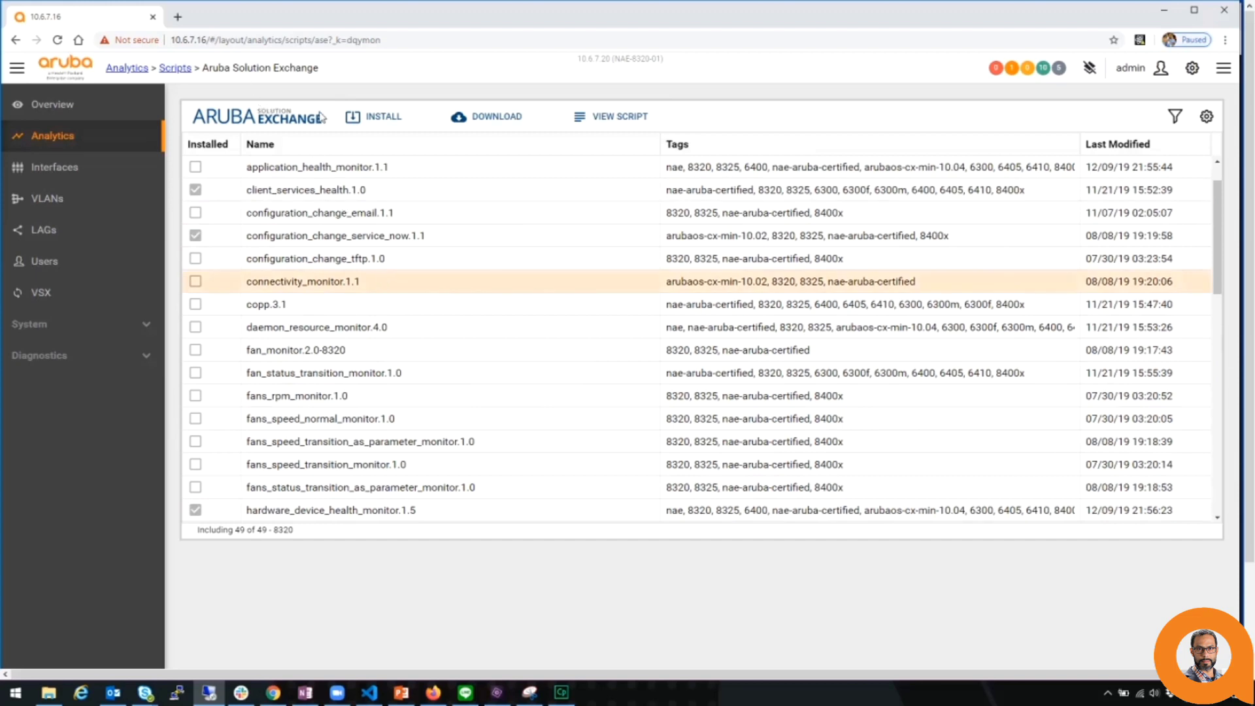
click(385, 118)
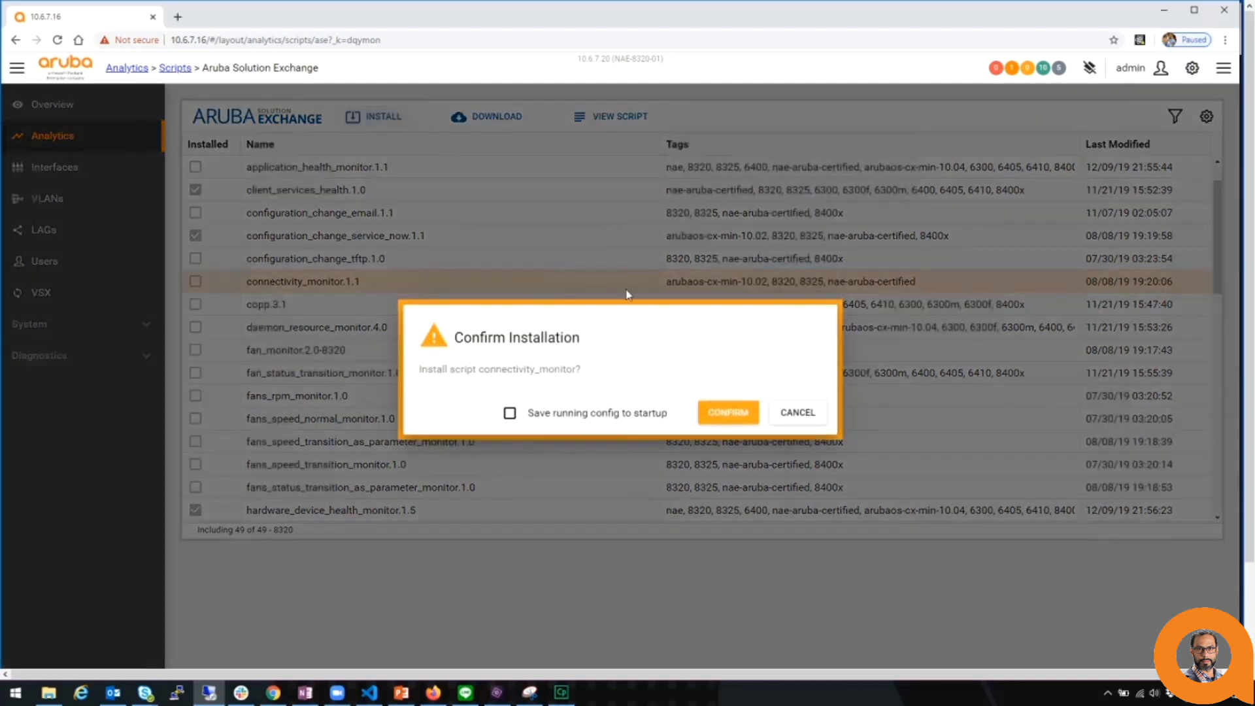
click(716, 410)
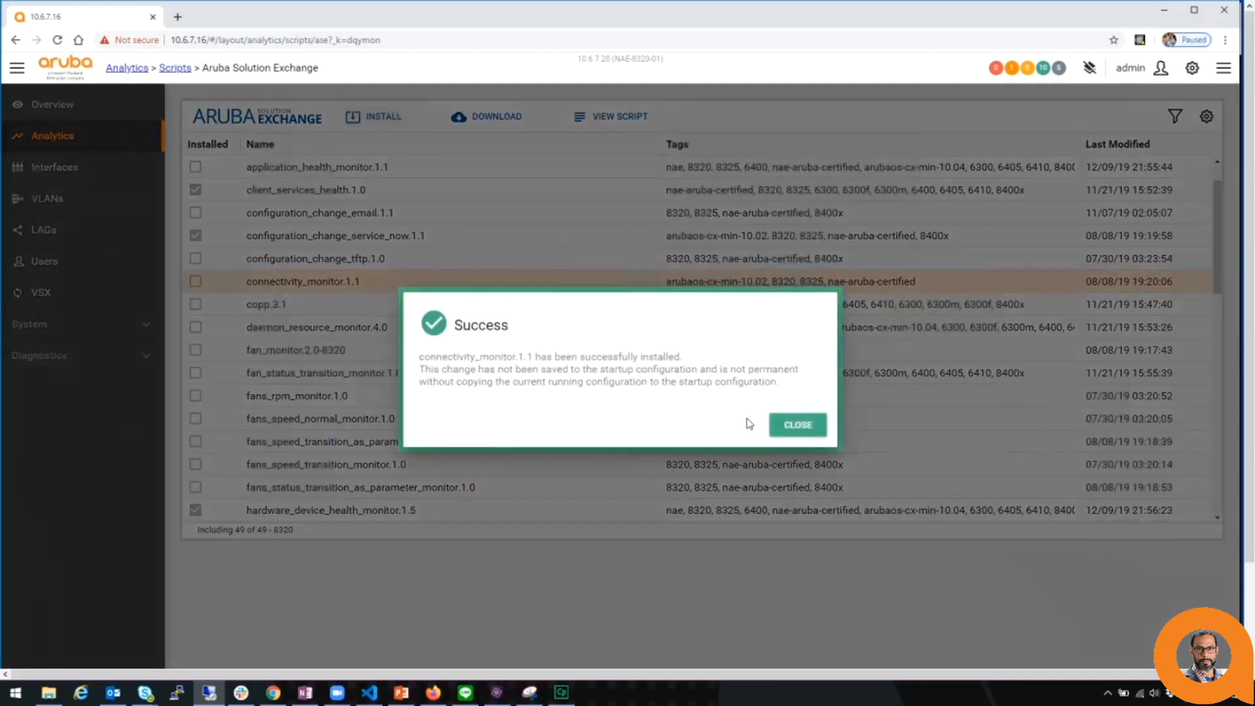
click(794, 426)
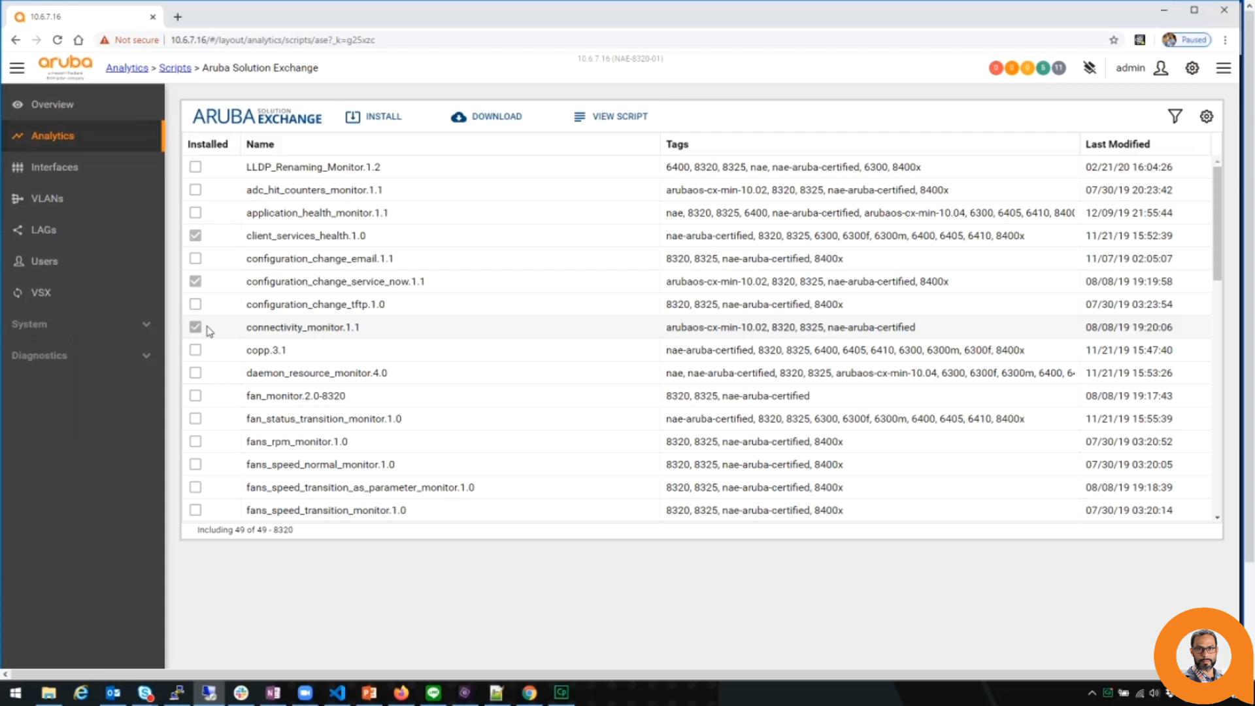
click(175, 68)
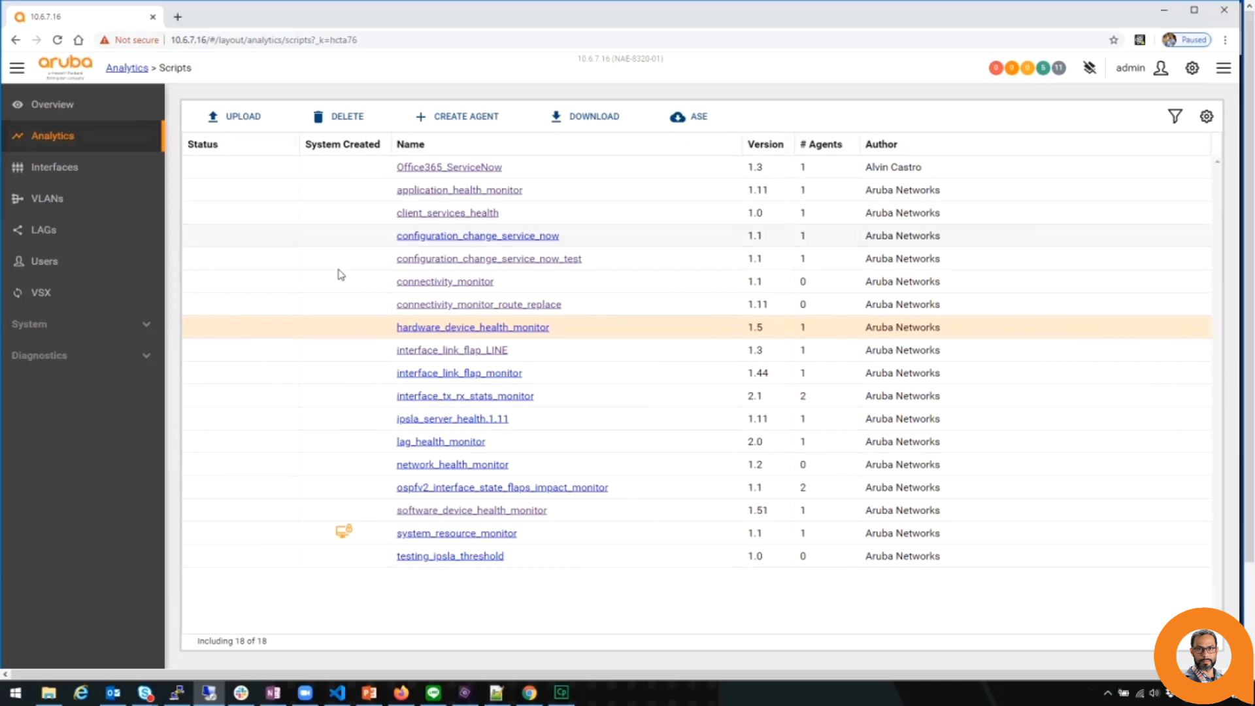
Create agent gateway_monitor from connectivity_monitor with check rate 1 and IP-SLA session 'reachability'.
click(347, 288)
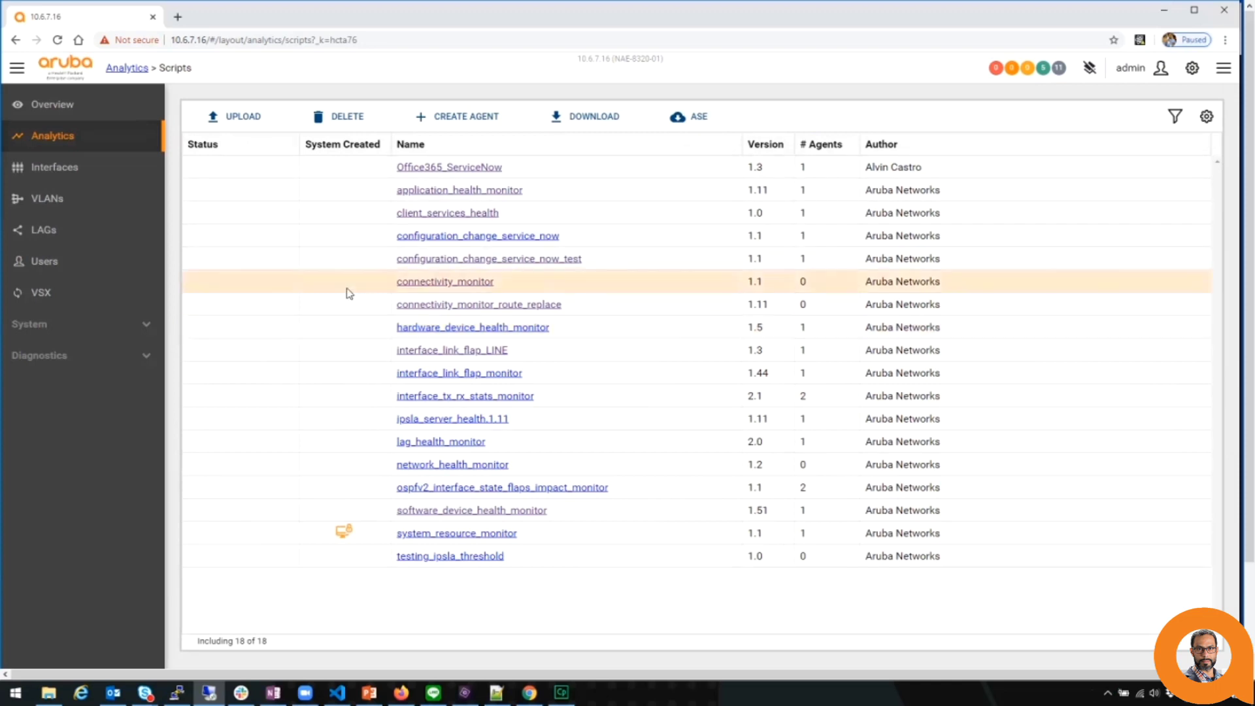
click(445, 117)
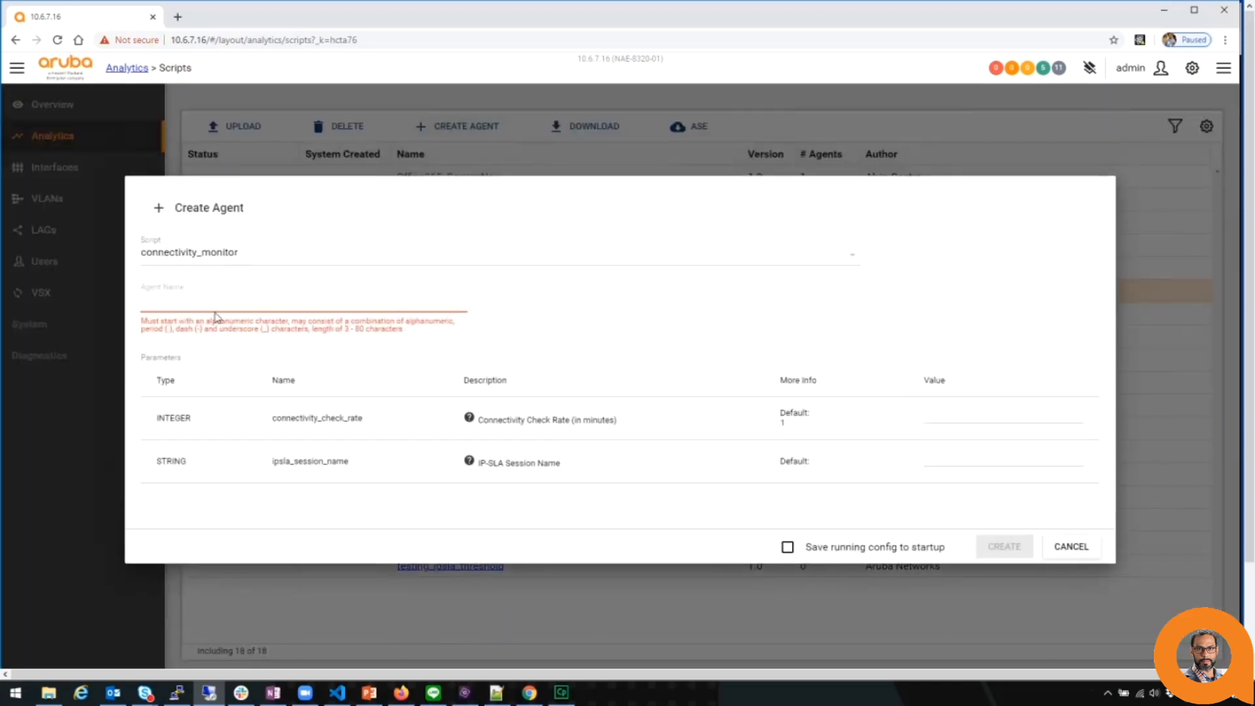
click(216, 304)
text(gateway)
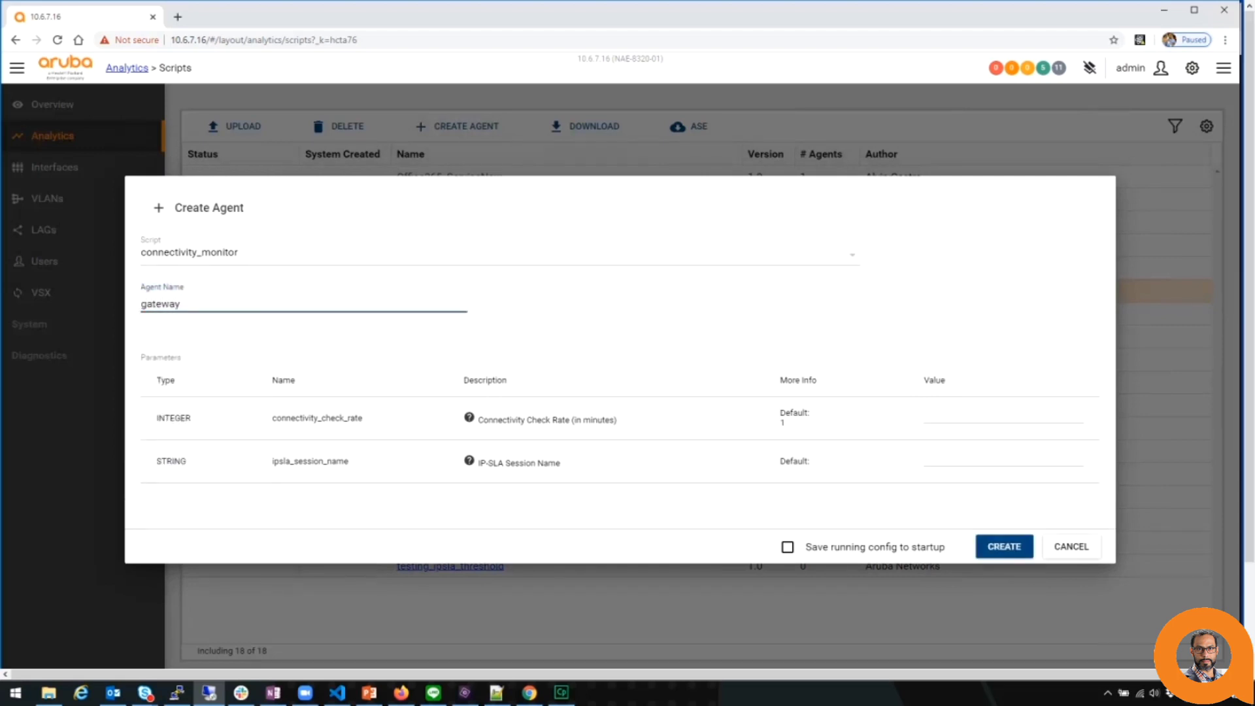
text(_monitor)
click(1003, 419)
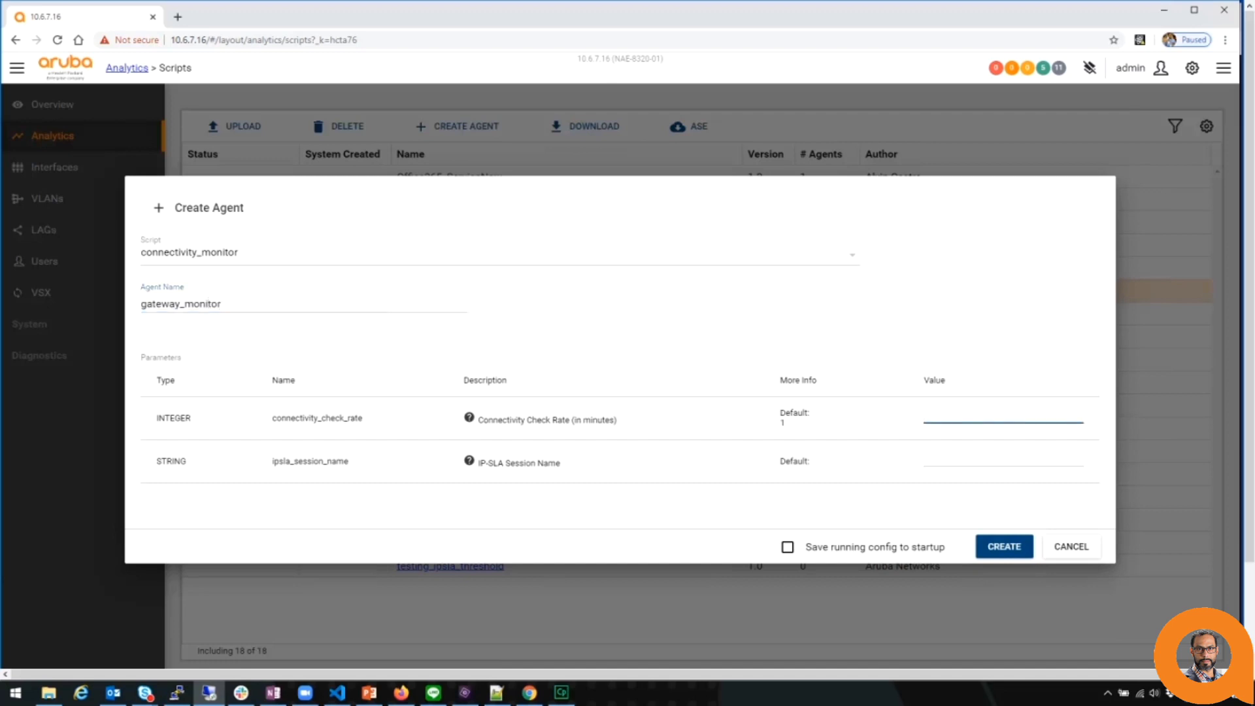
text(1)
key(Tab)
text(reac)
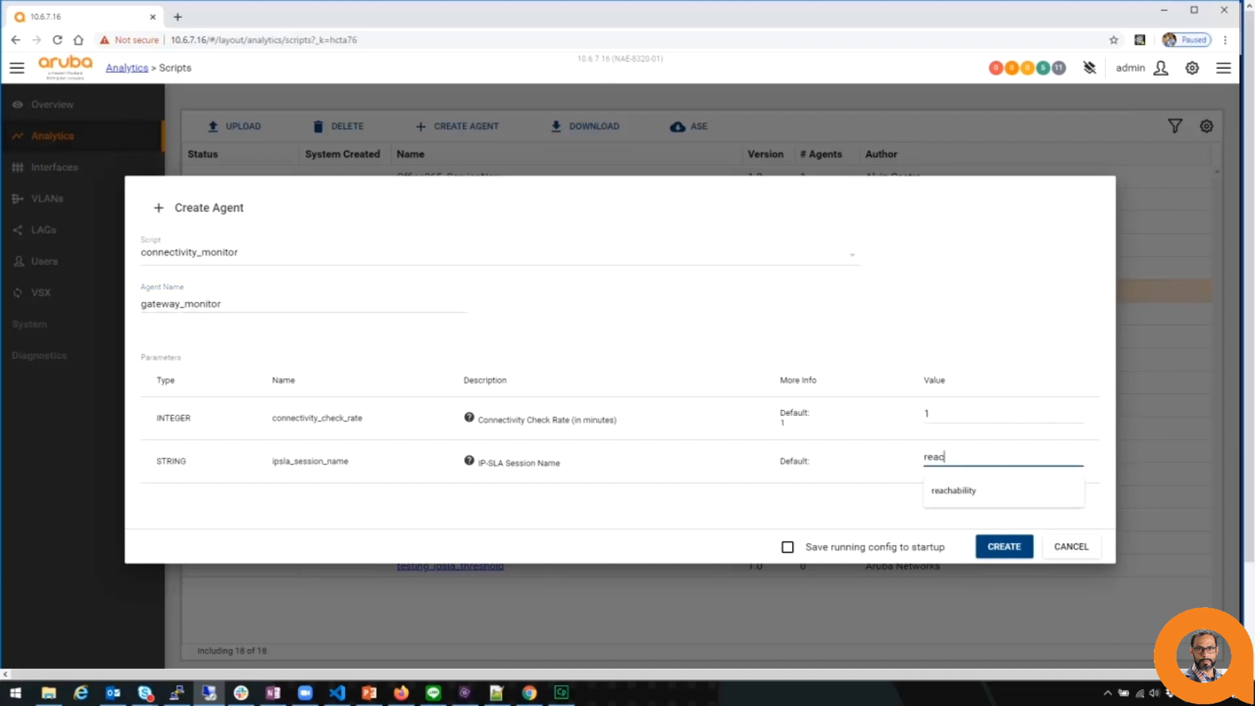
text(hability)
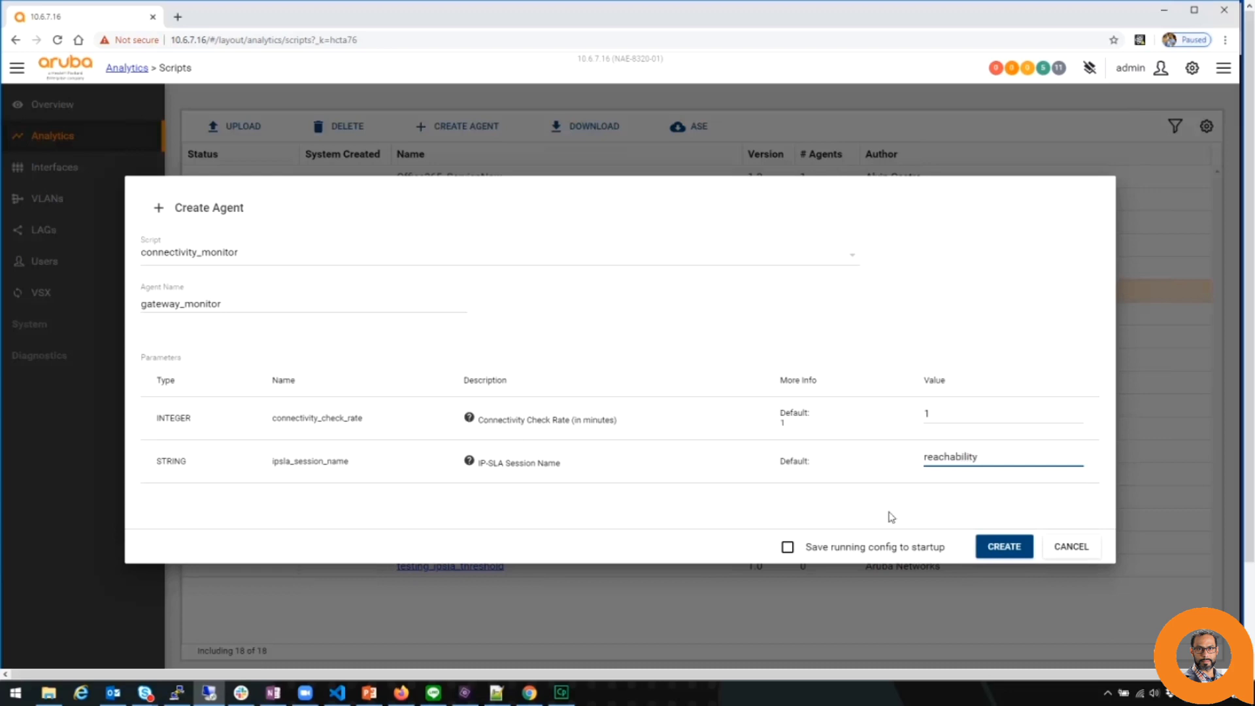
click(995, 551)
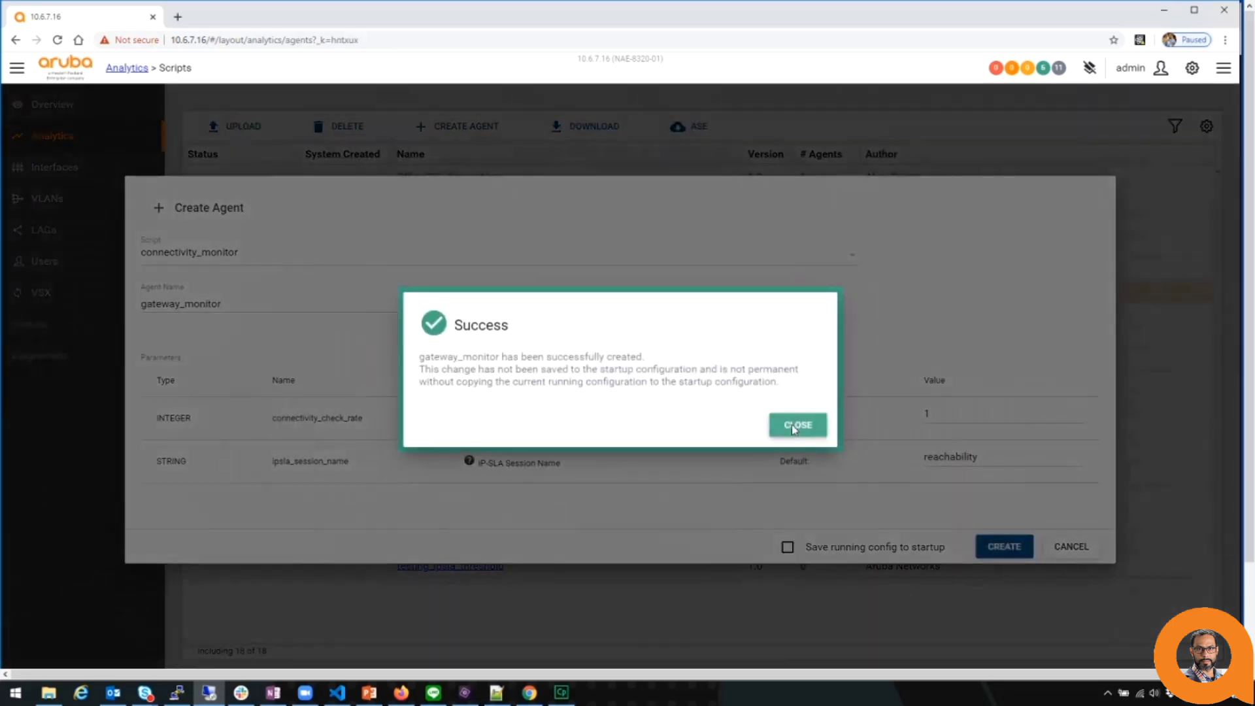
click(792, 425)
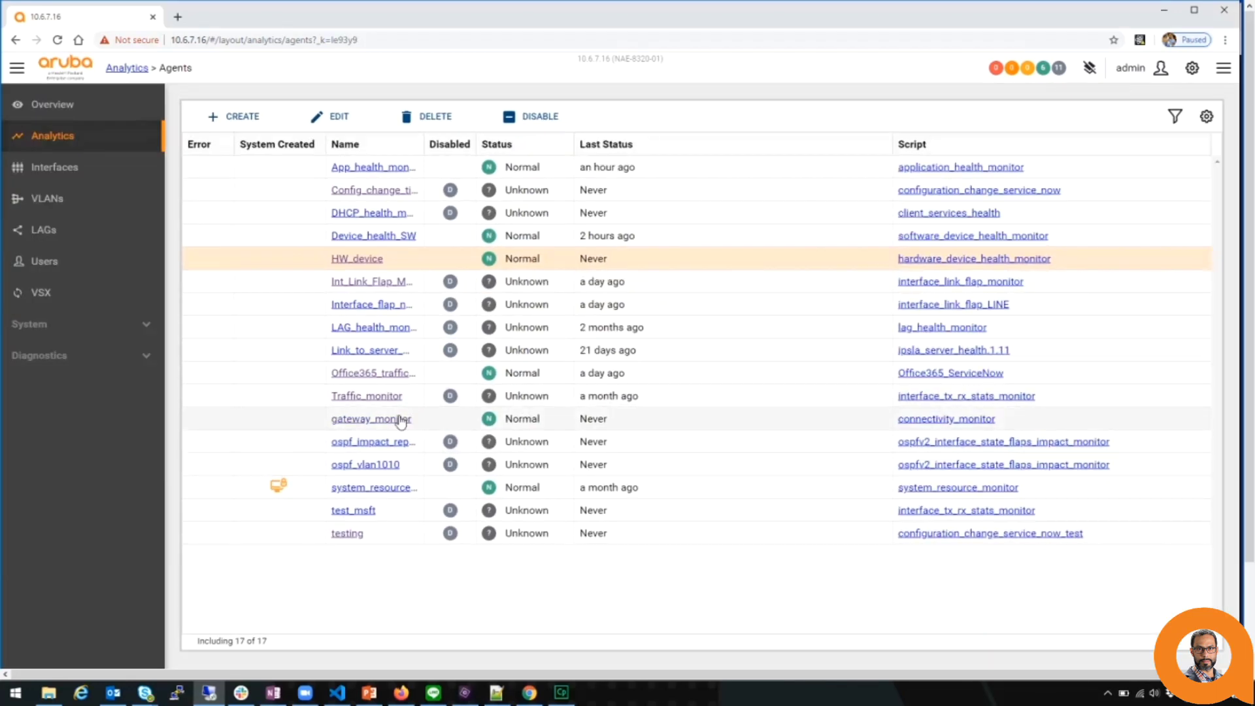
click(399, 419)
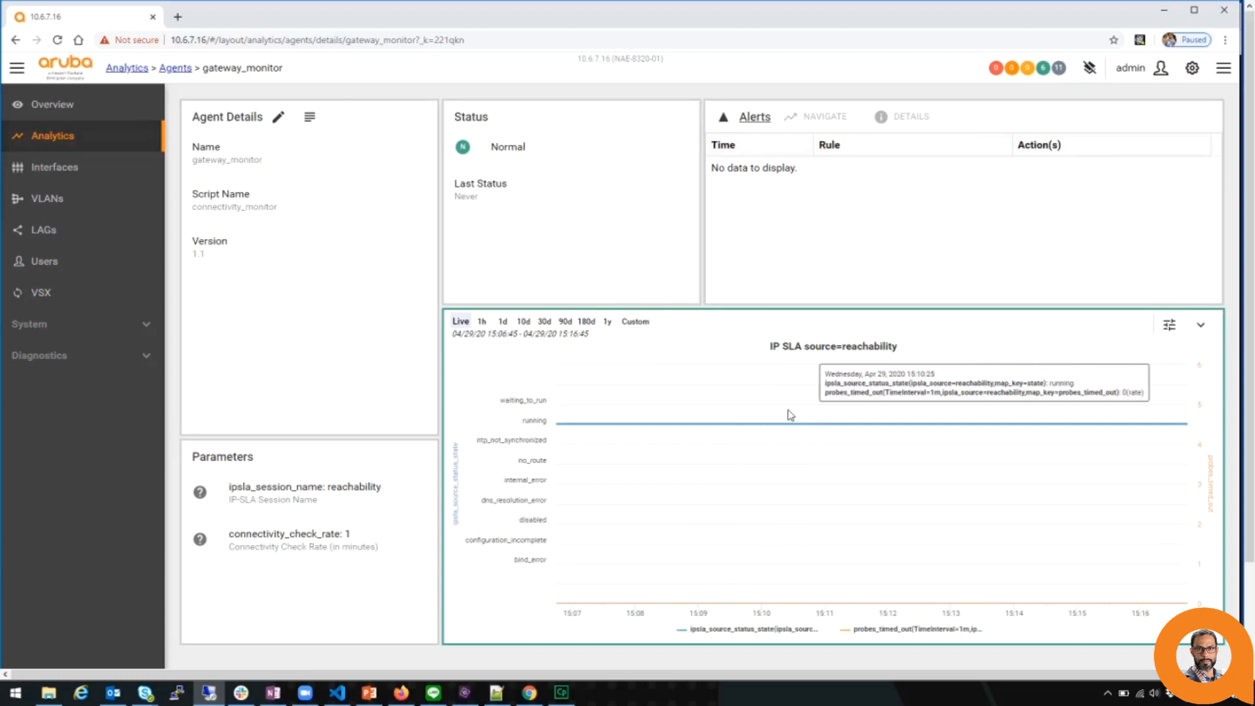
Switch the gateway_monitor IP SLA chart to the 1h range, then 1d, then back to Live.
click(482, 322)
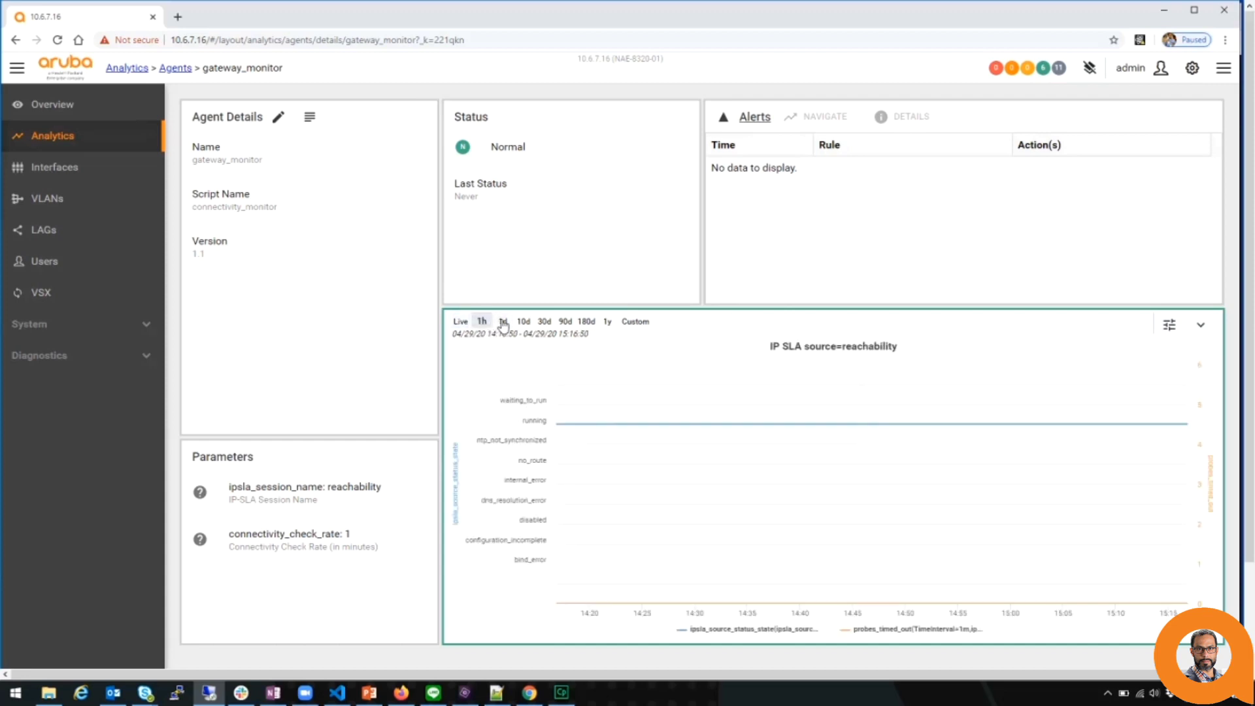
click(502, 321)
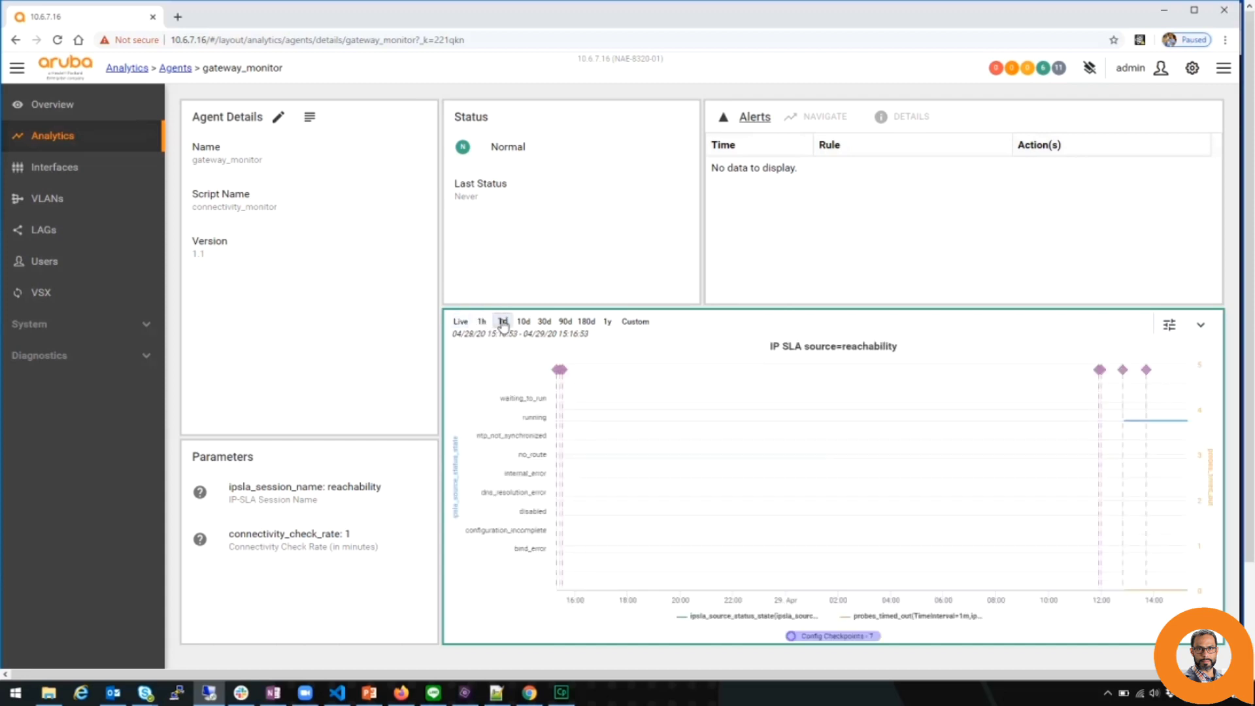
click(460, 321)
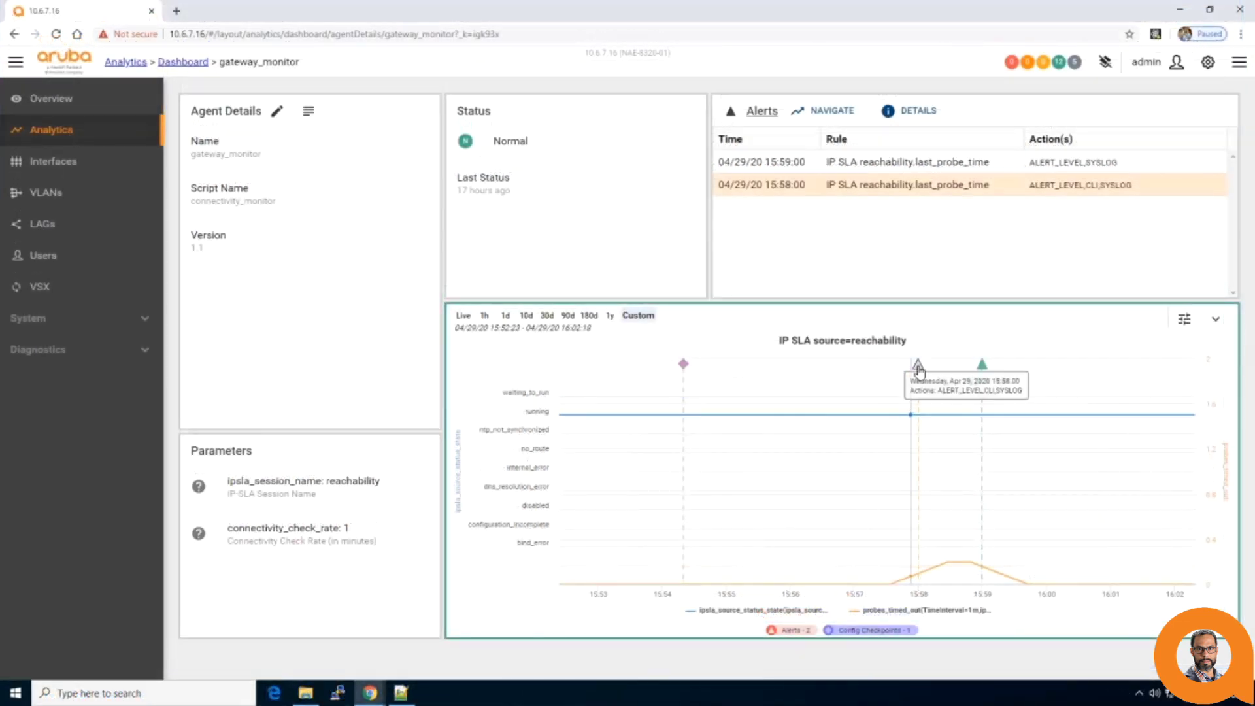
Inspect the 15:58 alert's unreachable-IP syslog message and CLI output showing 84 timed-out probes.
click(919, 370)
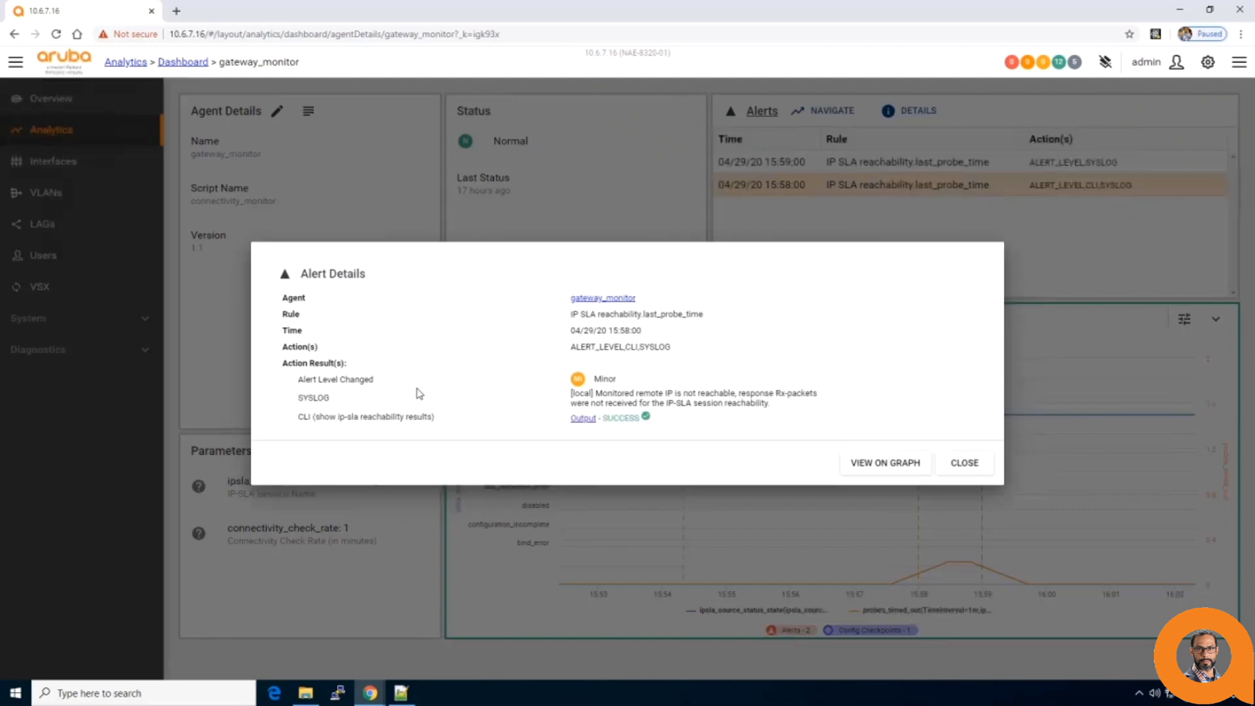
triple_click(575, 398)
click(579, 426)
drag(265, 419, 457, 425)
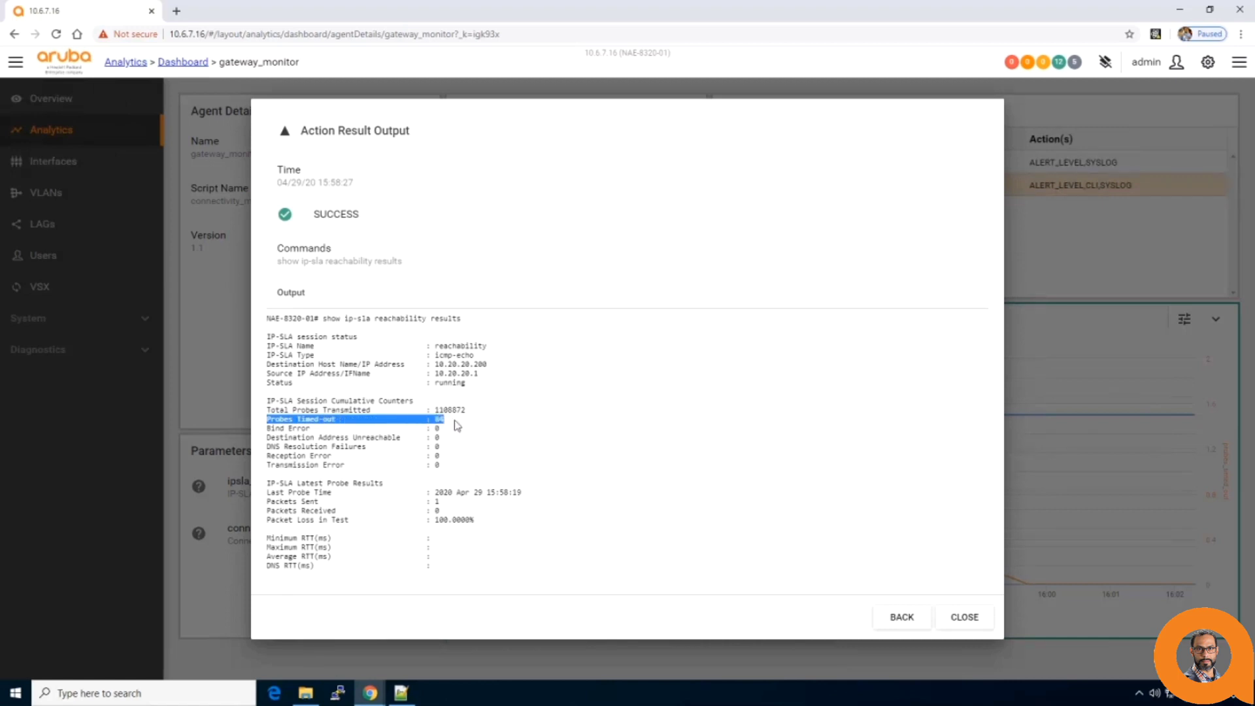
click(901, 618)
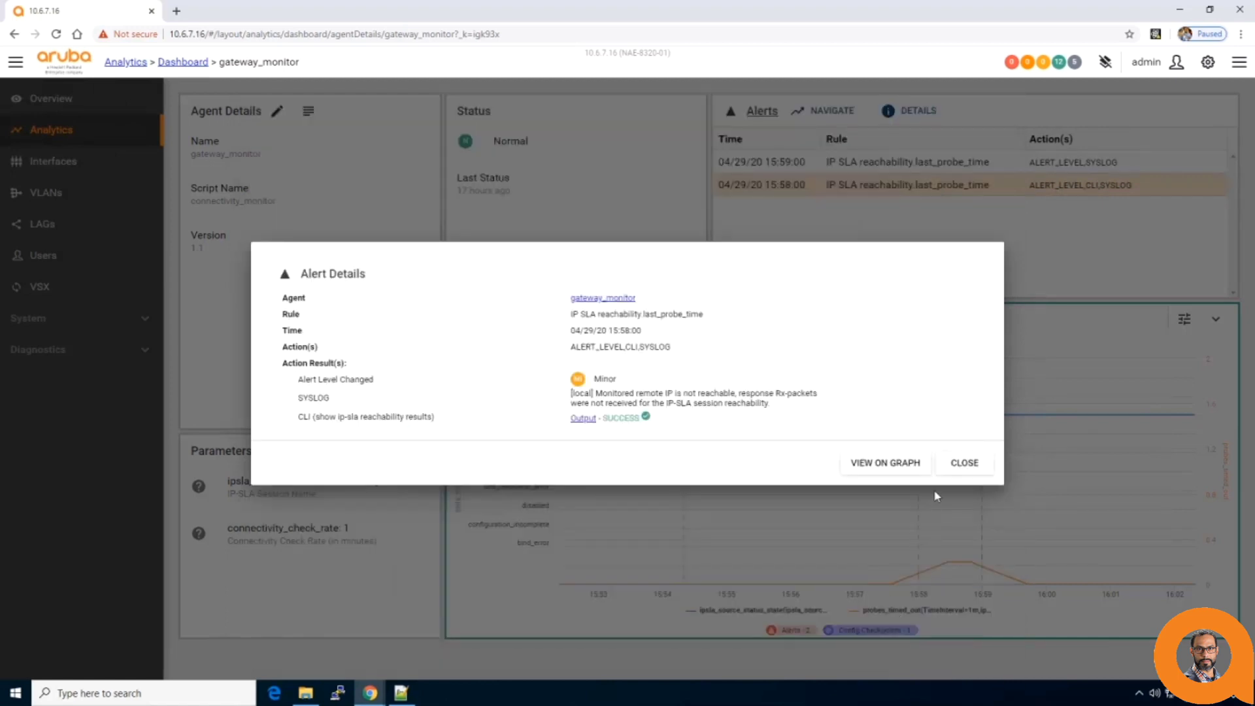
click(956, 465)
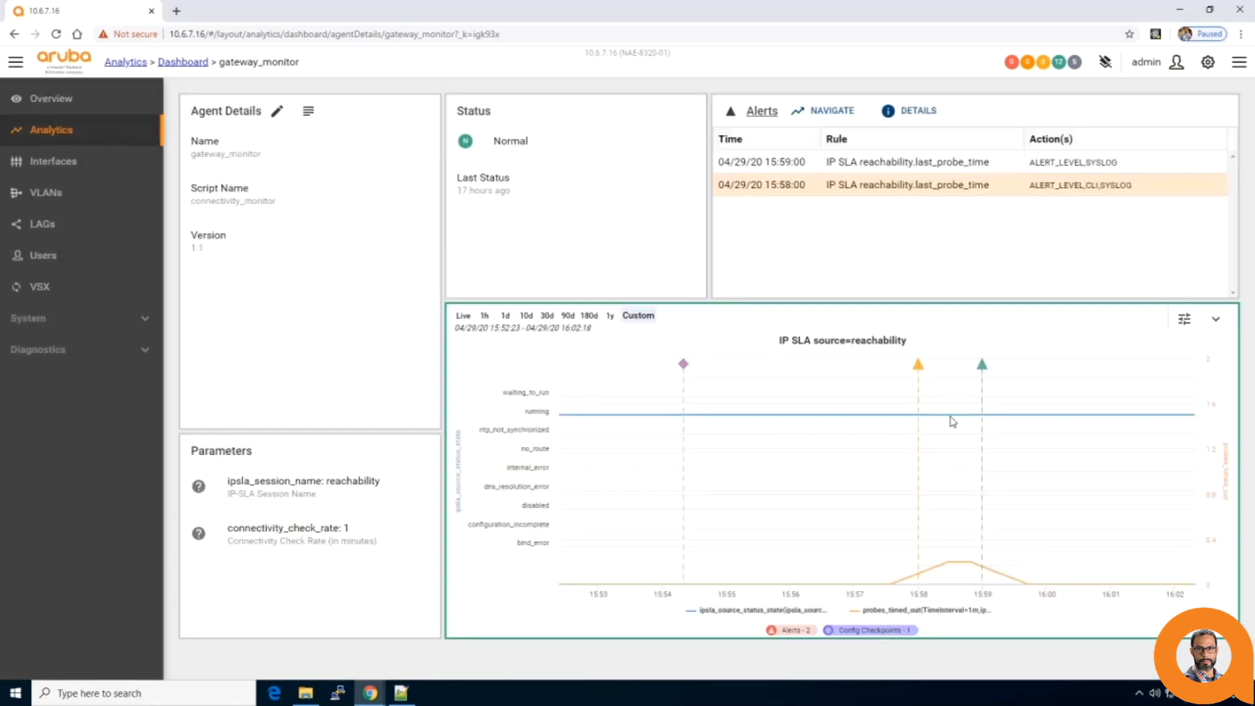
Review the 15:59 alert details showing the remote IP reachable again, then close them.
mouse_move(984, 371)
click(982, 368)
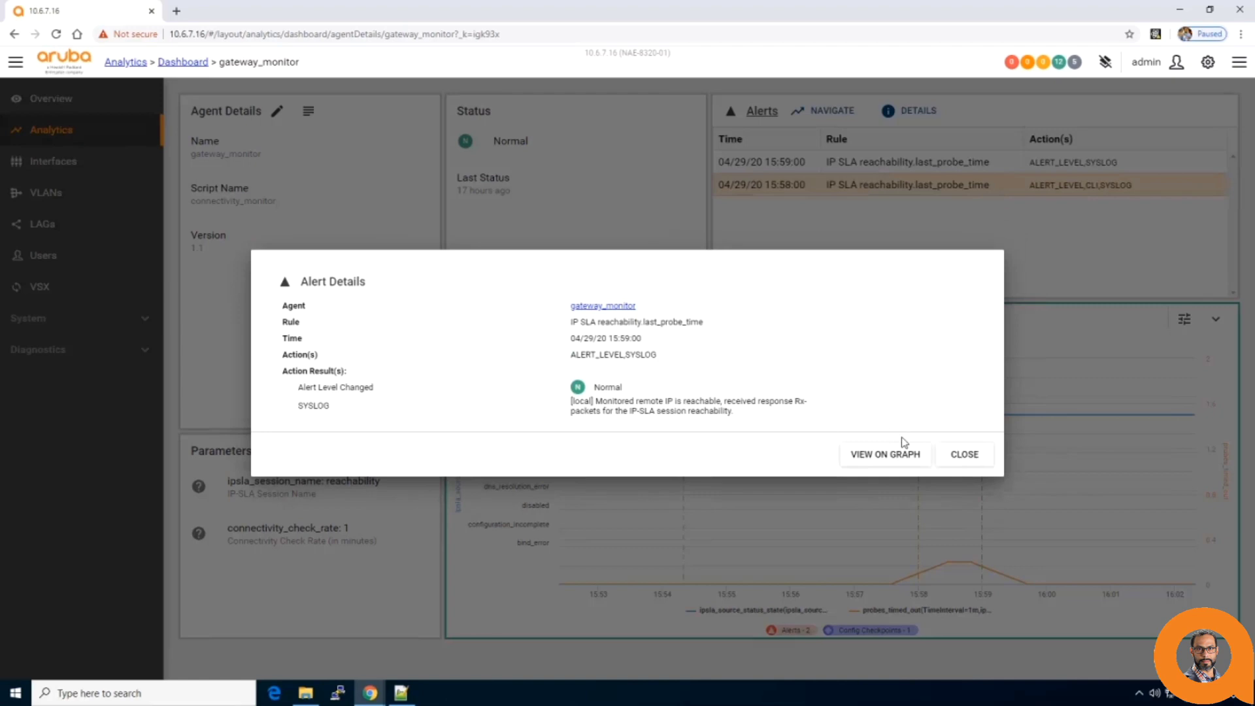
click(956, 455)
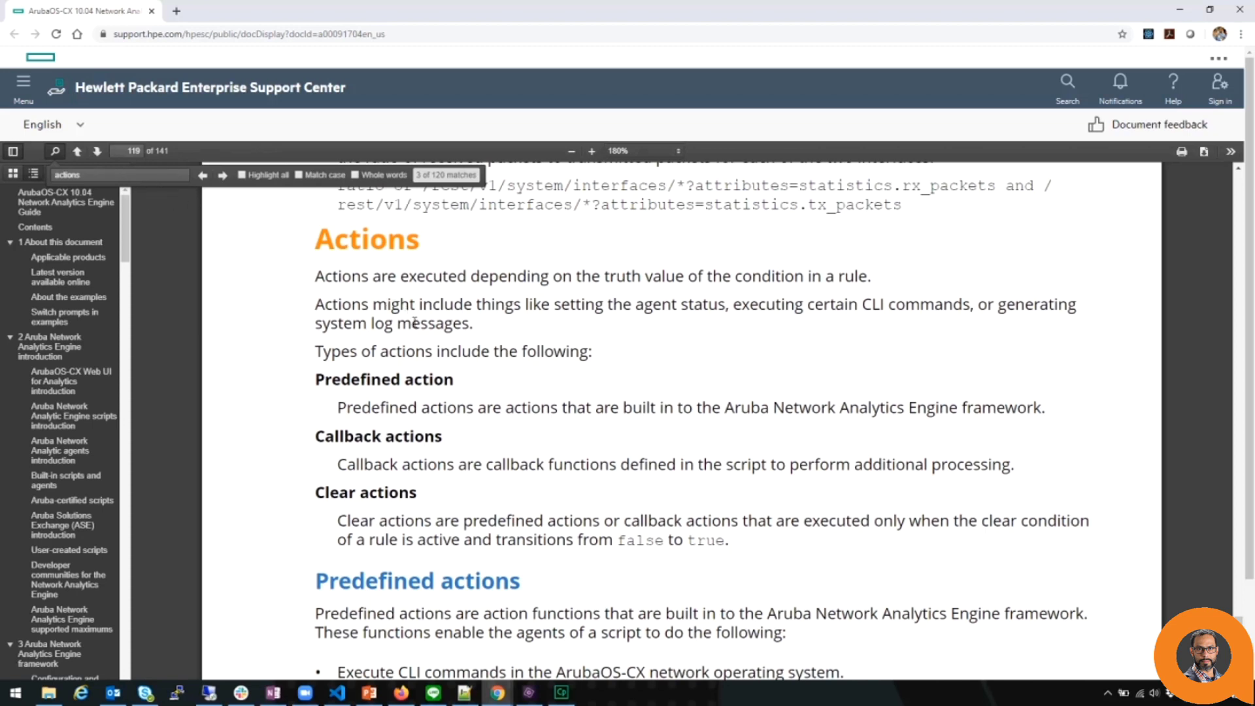
Scroll the guide to the ActionCLI syntax, parameters and usage notes on pages 119–120.
scroll(416, 333, down, 3)
scroll(418, 336, down, 15)
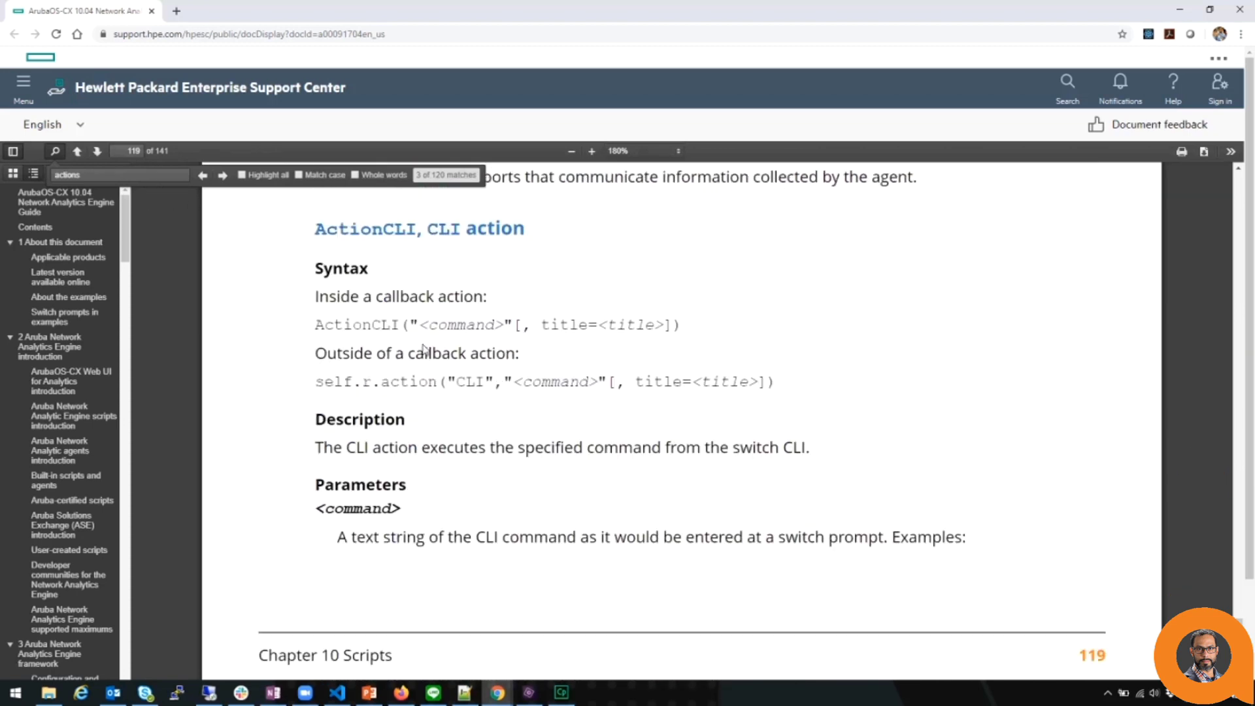
scroll(424, 350, down, 15)
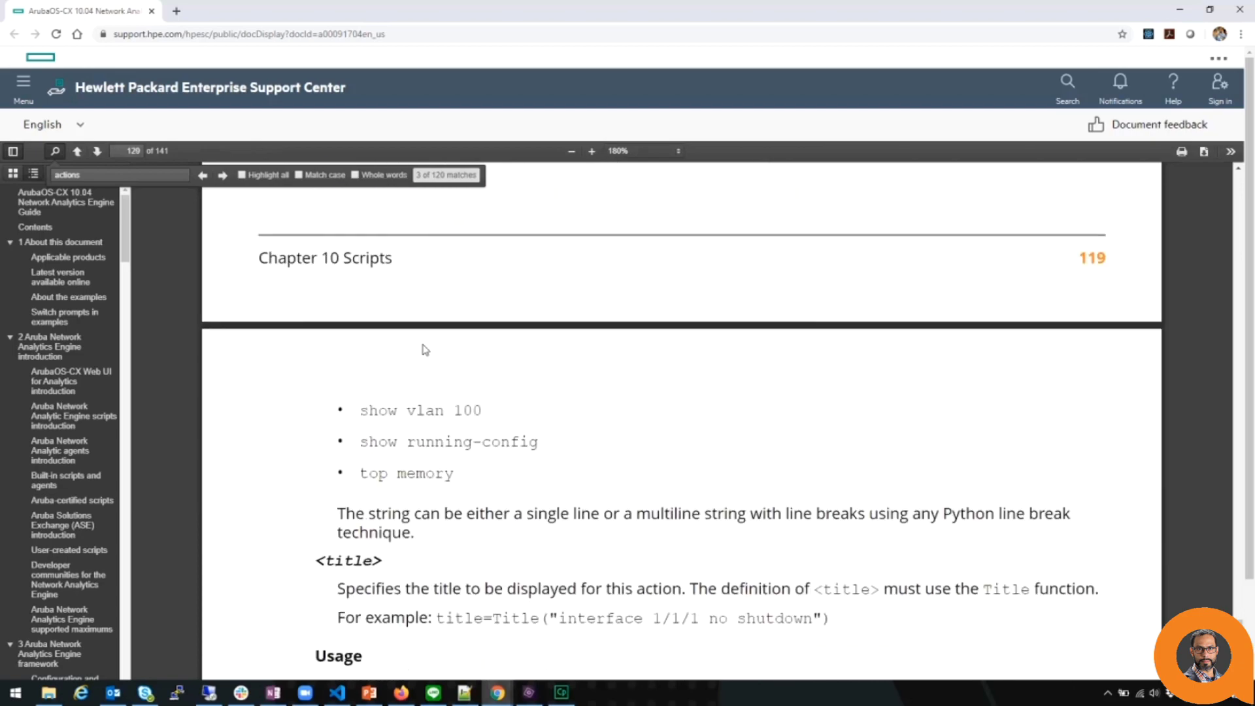
scroll(425, 349, down, 4)
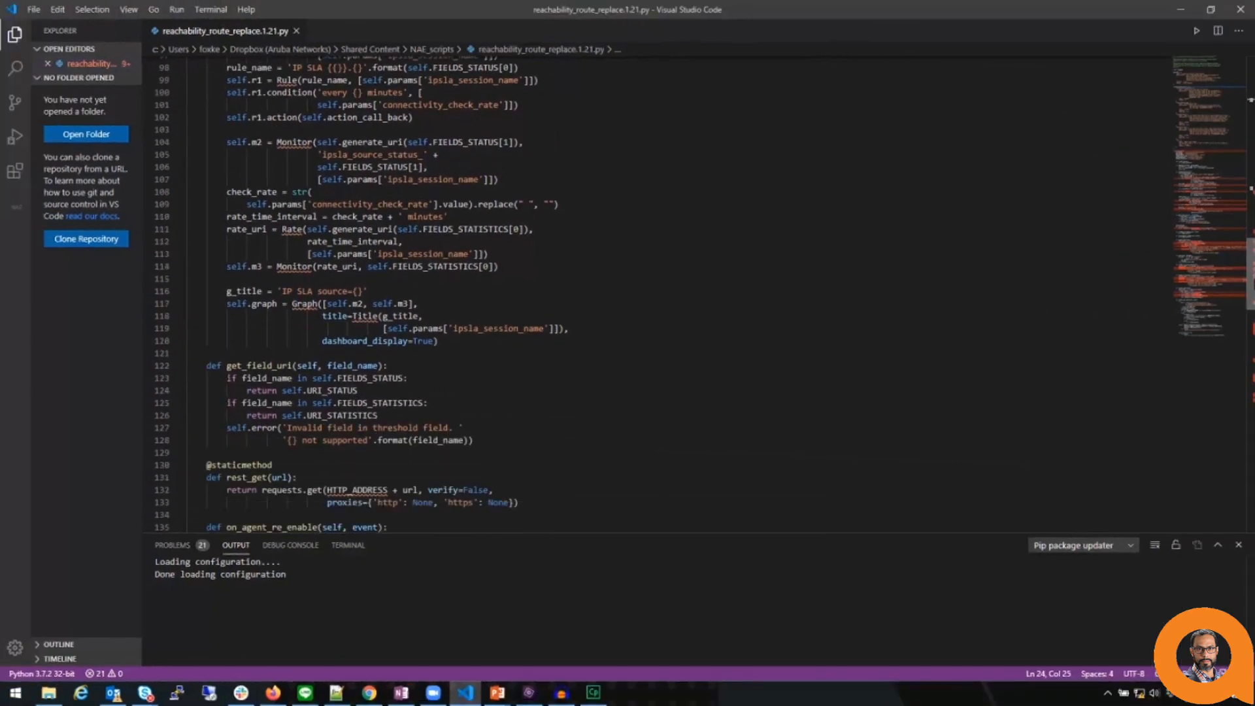
Scroll to the ActionCLI route commands in remove_alert and create_cli_syslog_critical.
scroll(653, 295, down, 8)
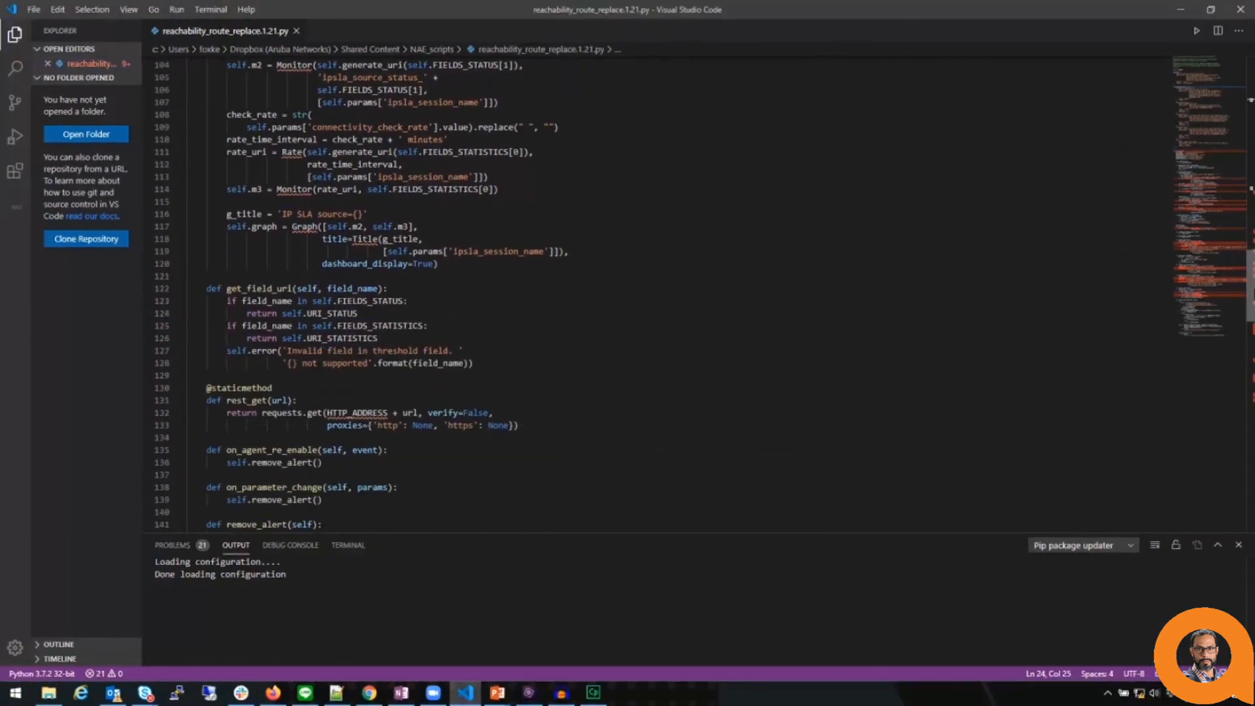
scroll(653, 295, down, 5)
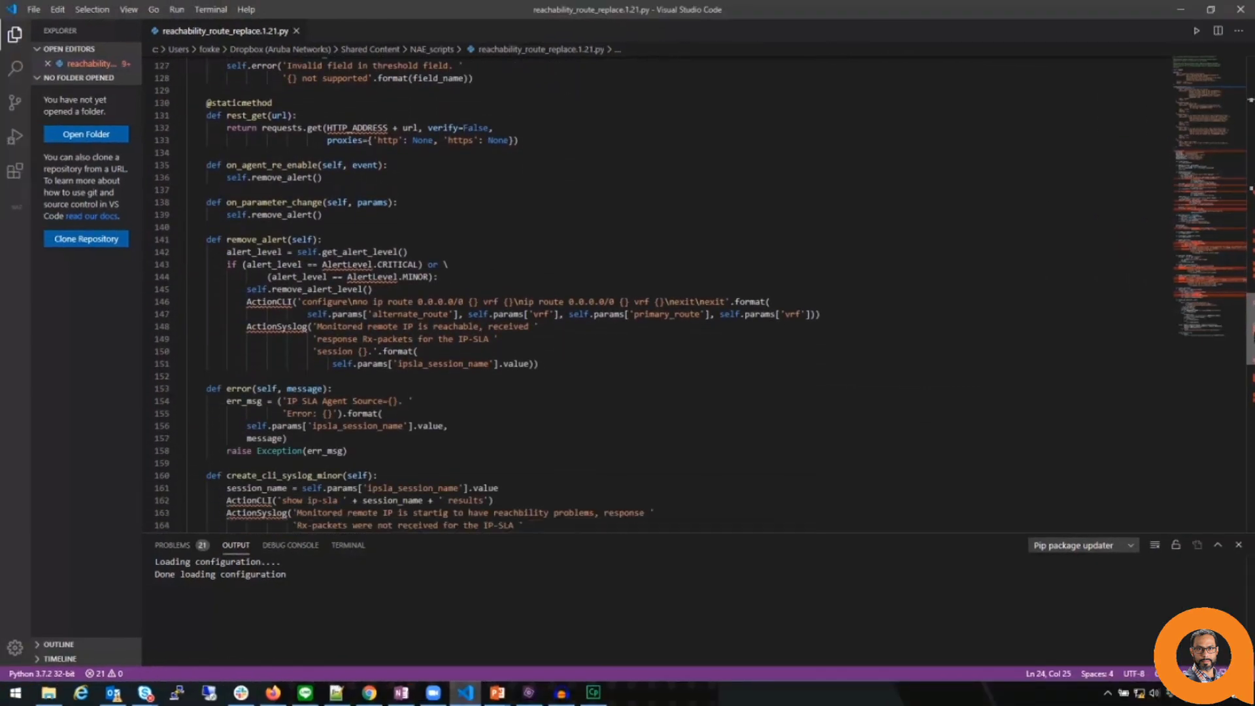
scroll(653, 294, down, 1)
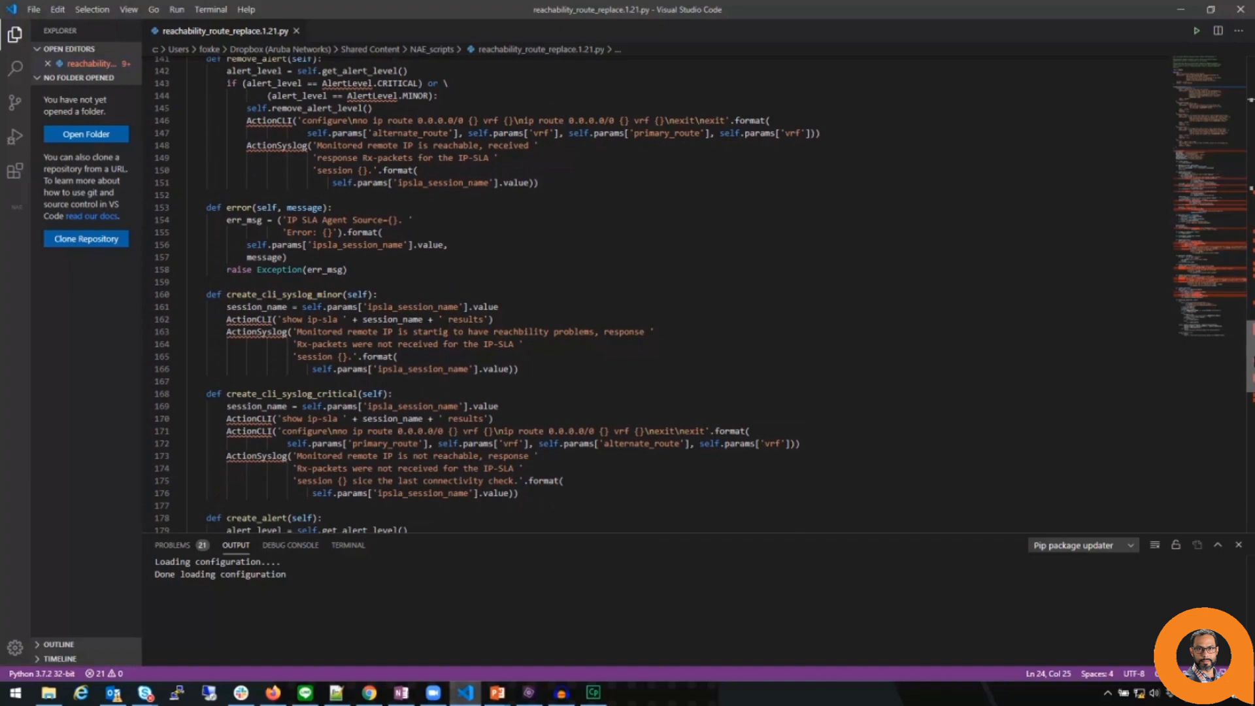
scroll(1199, 307, up, 1)
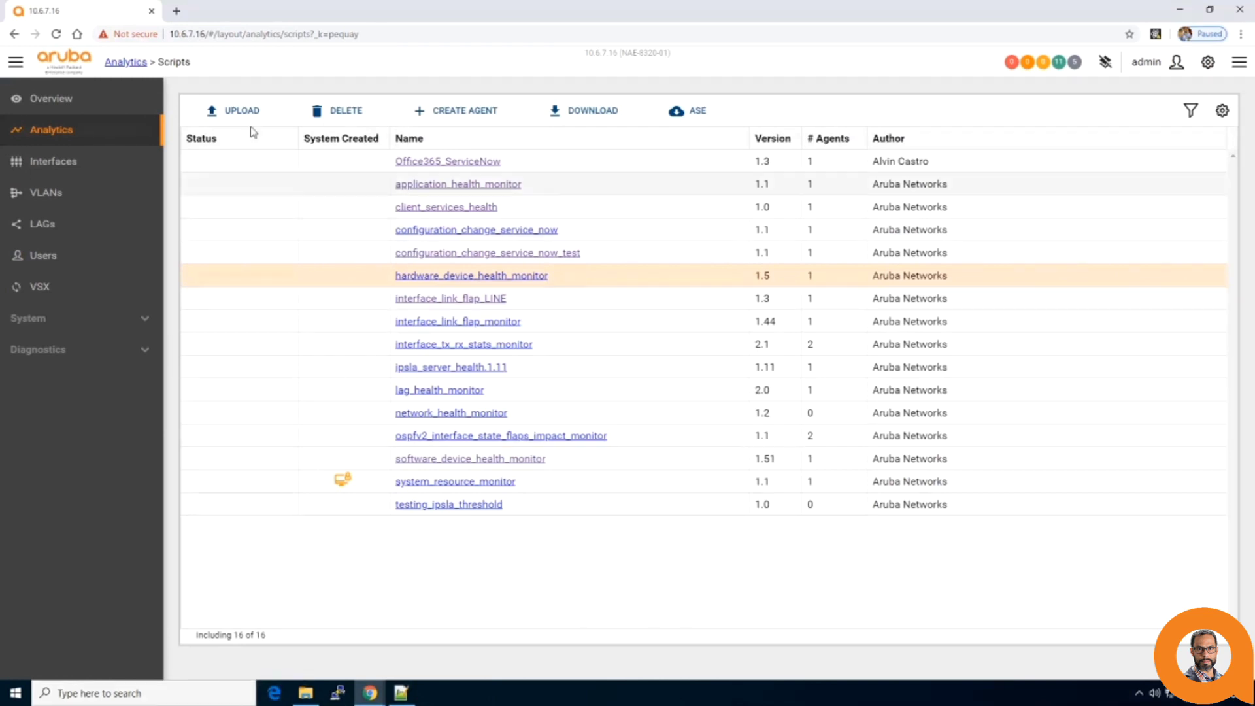
Upload the connectivity_monitor_route_replace script file to the switch.
click(235, 111)
click(512, 335)
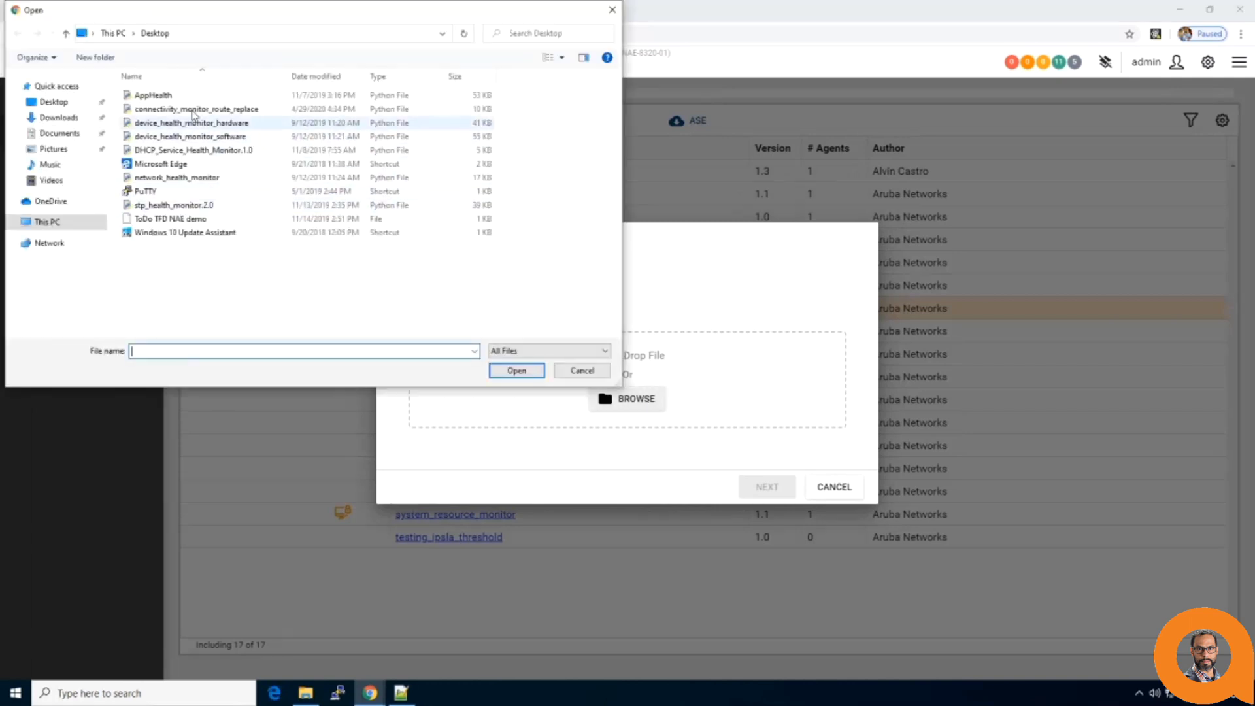
click(215, 109)
click(510, 378)
click(767, 473)
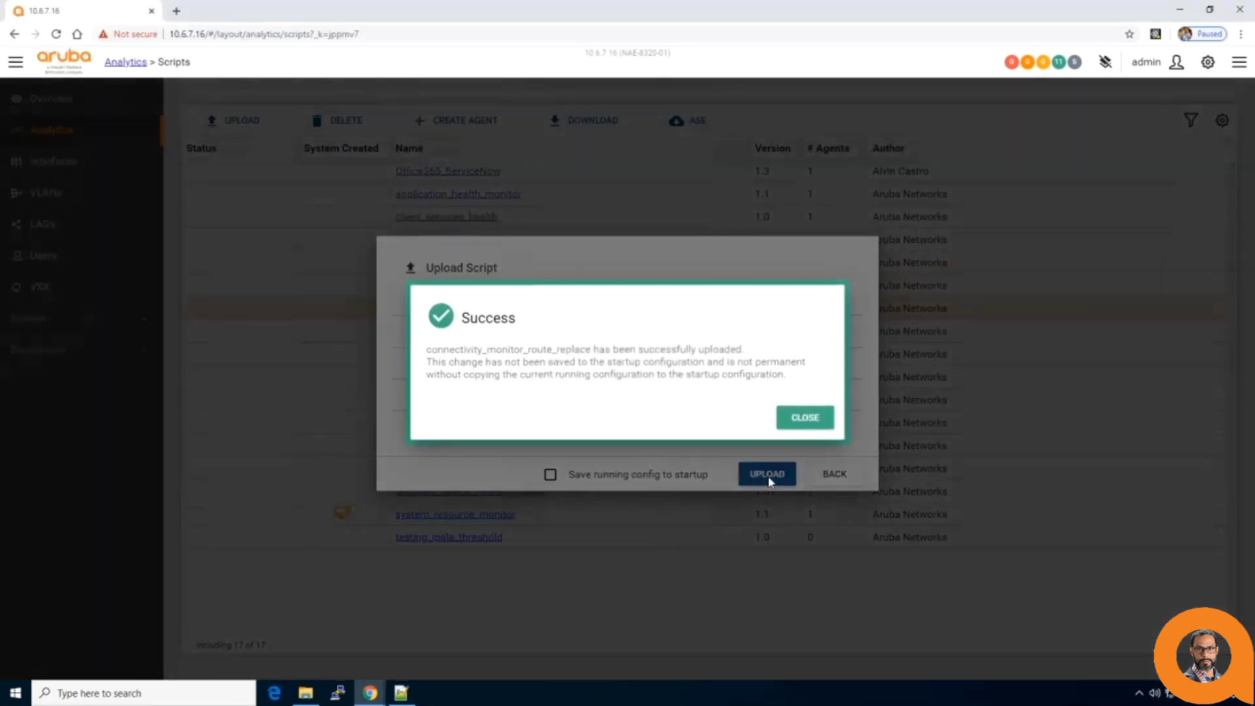
click(804, 417)
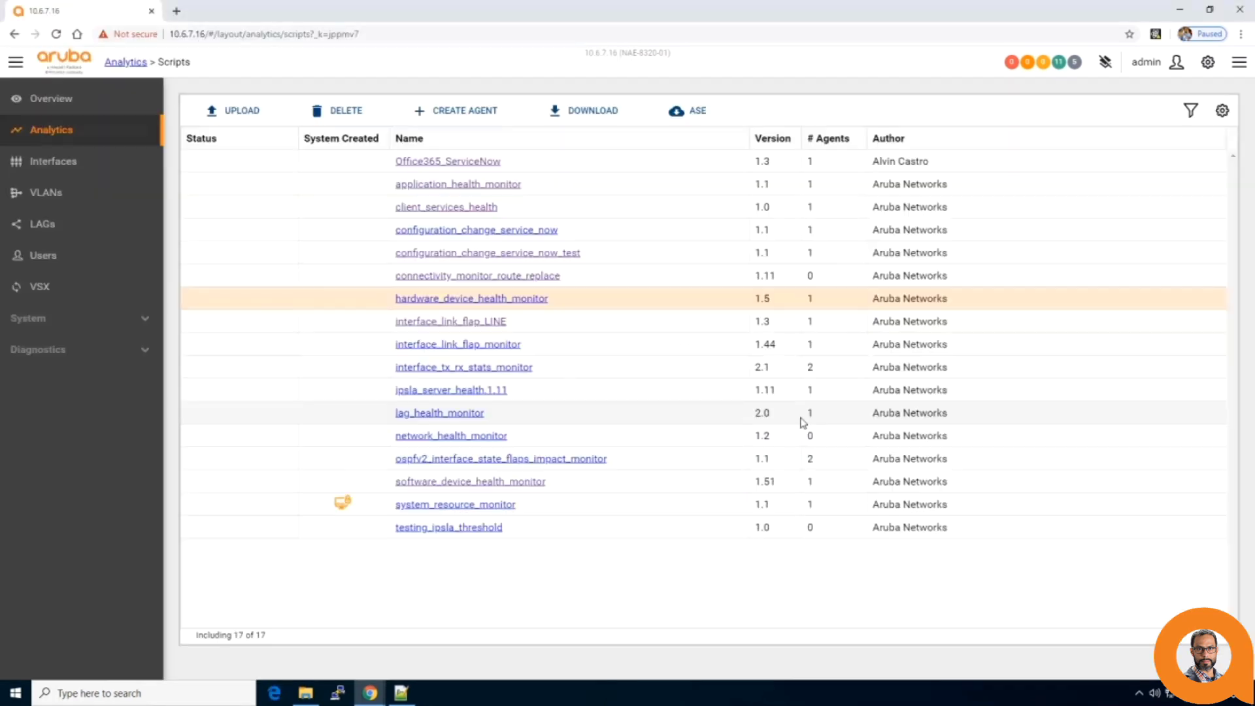
Create a gateway_monitor agent from connectivity_monitor_route_replace with vrf set to 'traffic'.
click(324, 275)
click(451, 111)
click(294, 230)
text(ga)
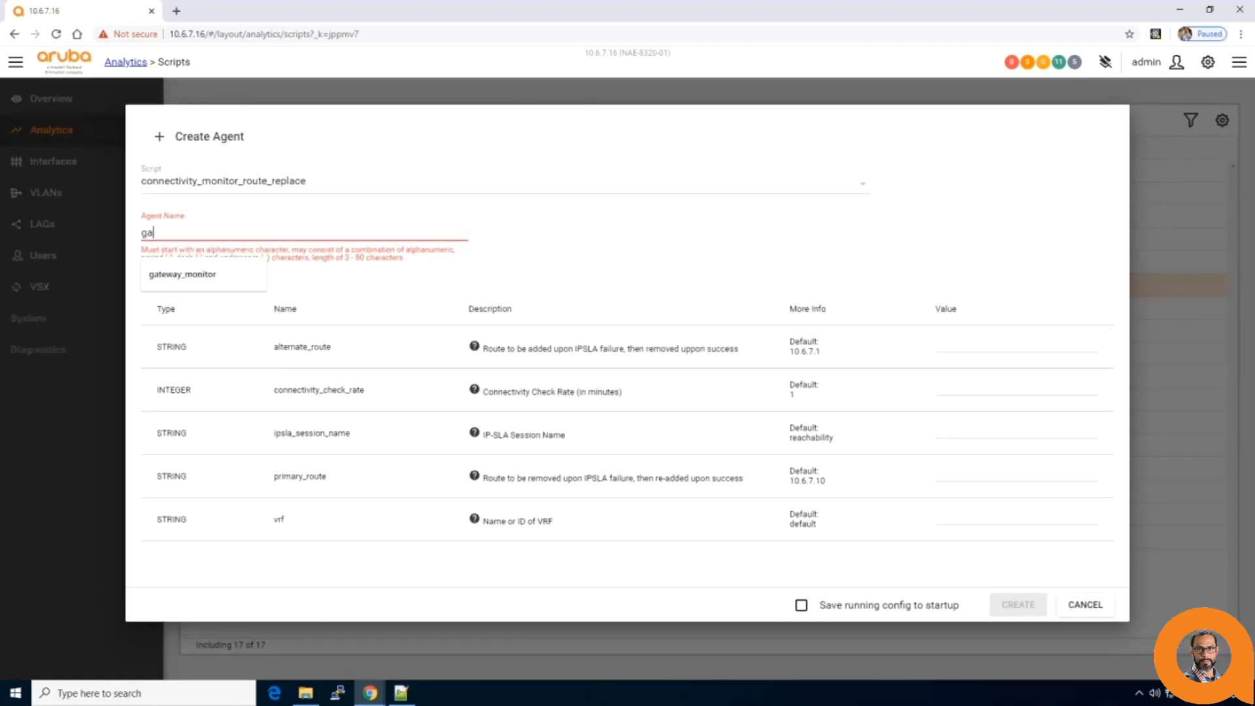
key(Down)
key(Return)
key(Tab)
click(941, 431)
click(941, 517)
text(traffic)
click(994, 596)
click(805, 419)
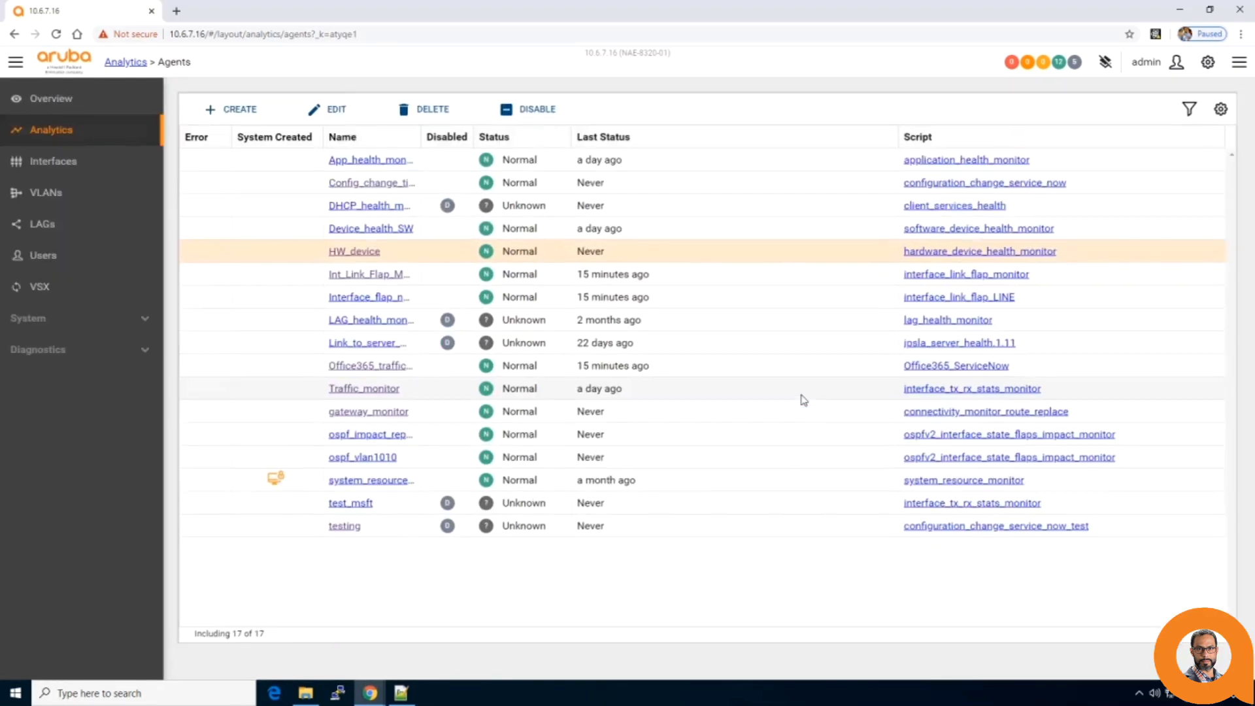
click(345, 415)
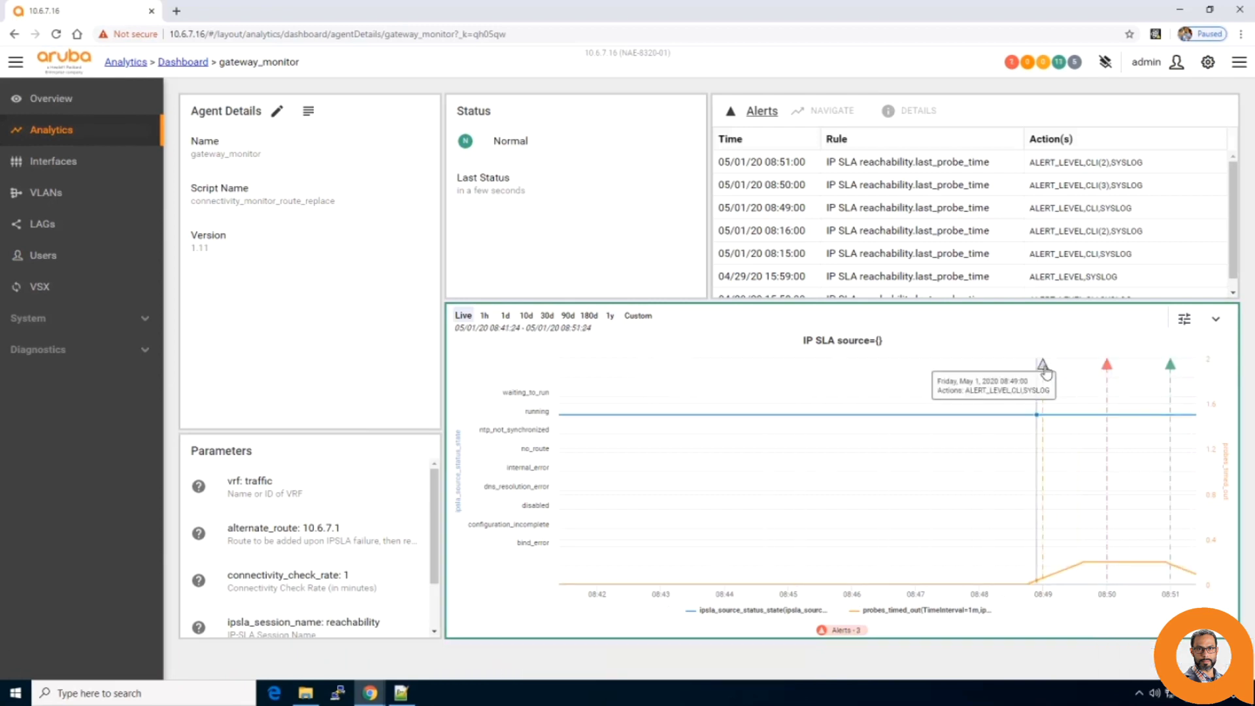
Inspect the 08:49 alert details and its CLI command output.
click(1043, 365)
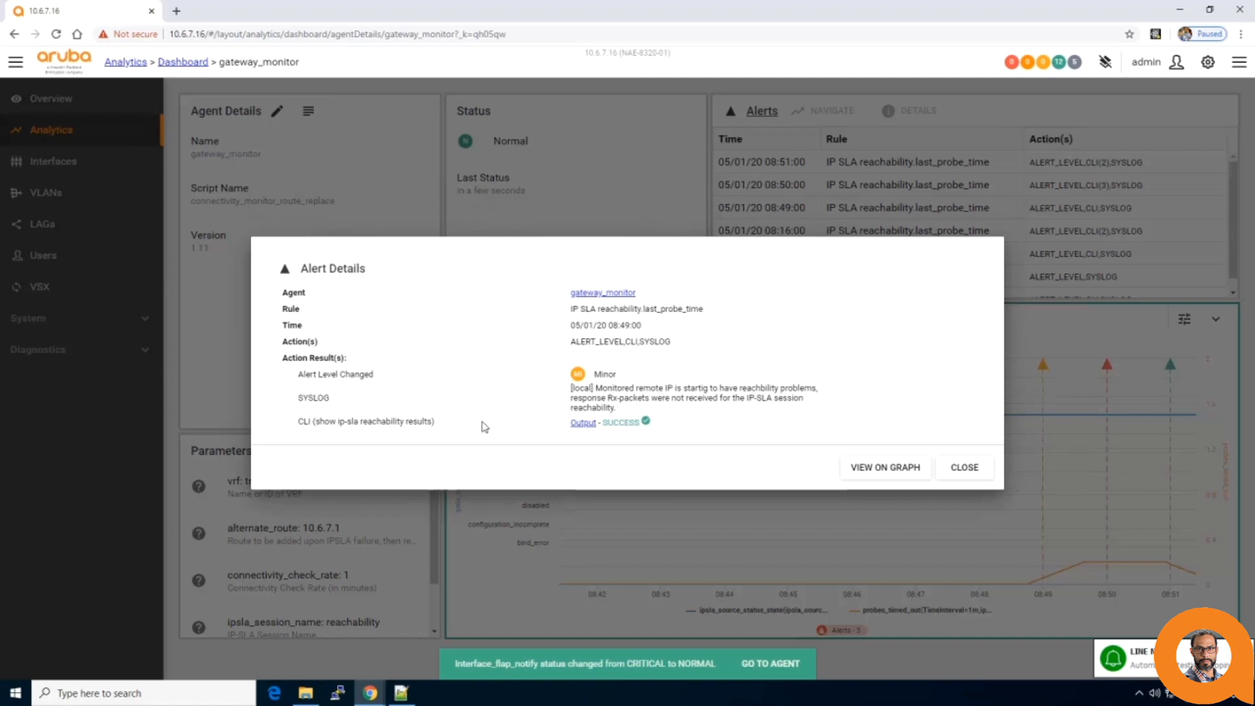
click(583, 424)
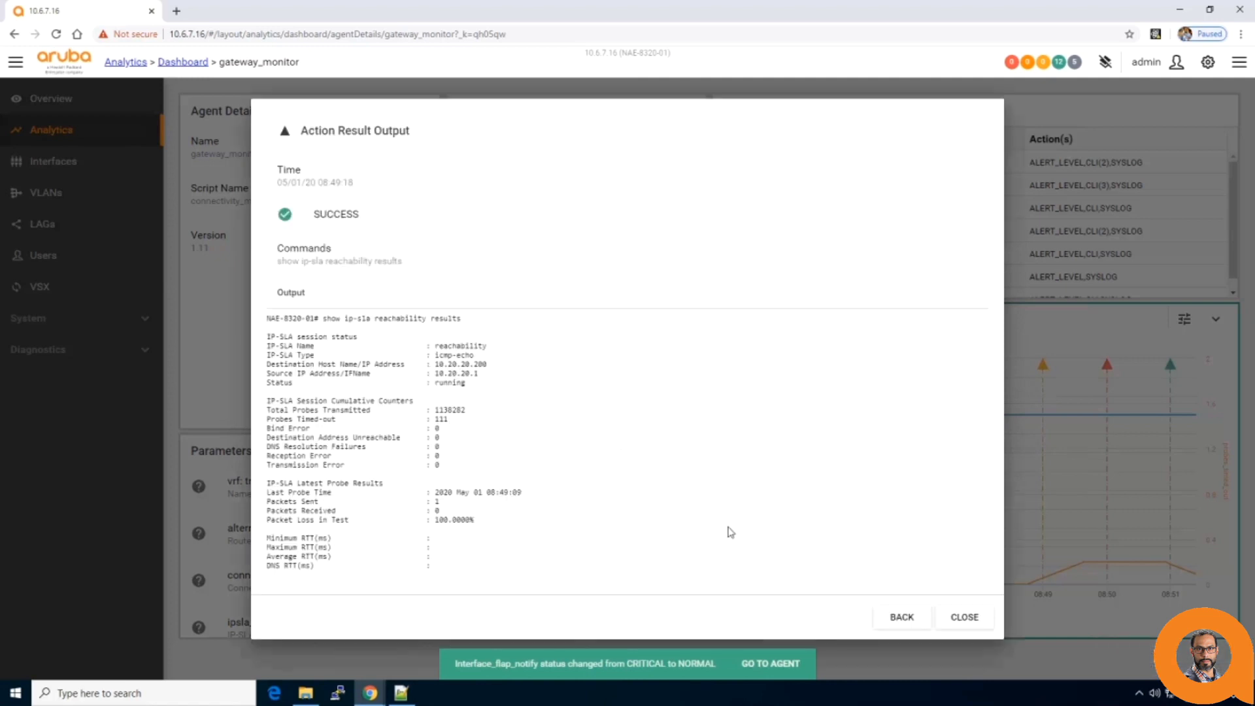
click(900, 618)
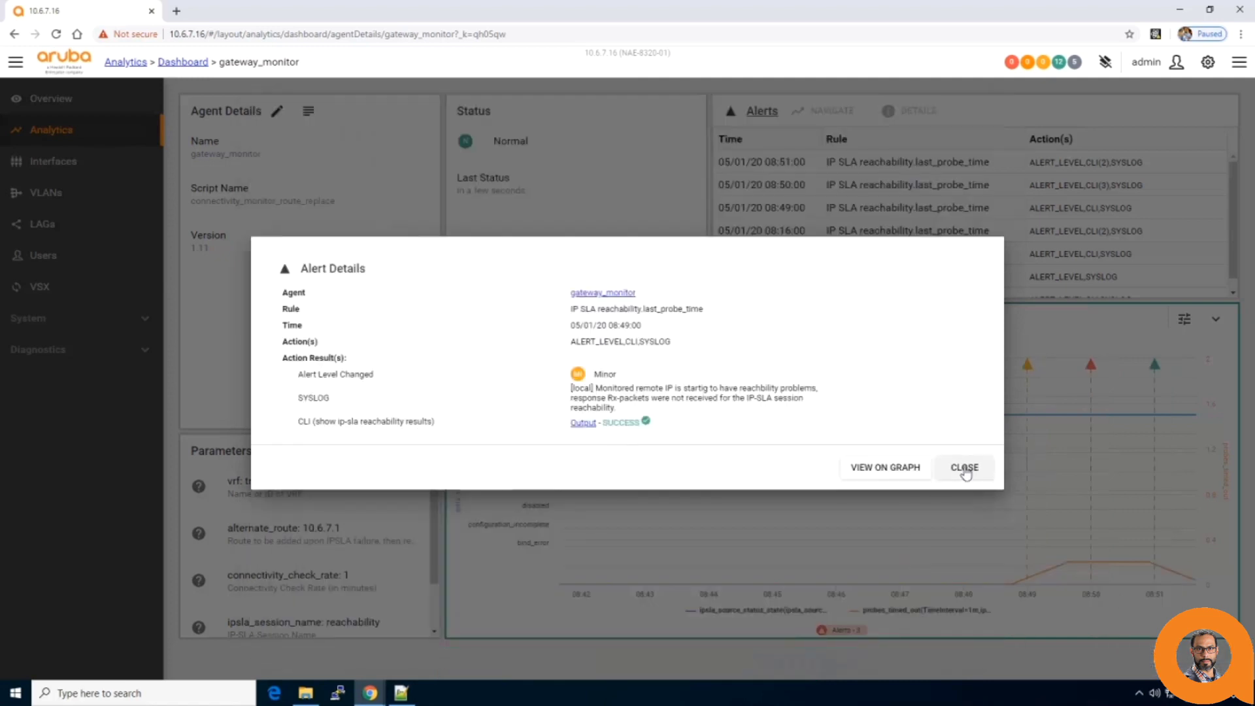
click(965, 467)
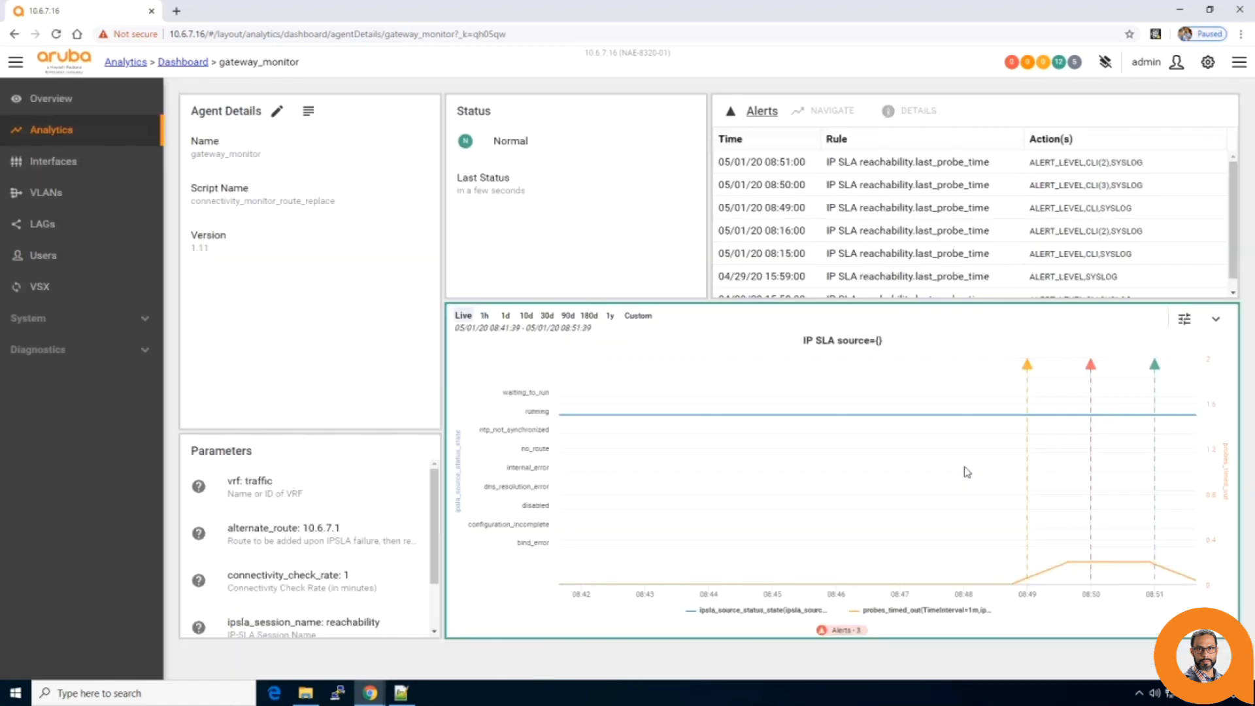
Review the 08:50 critical alert, then open the 08:51 Normal alert details.
click(1091, 366)
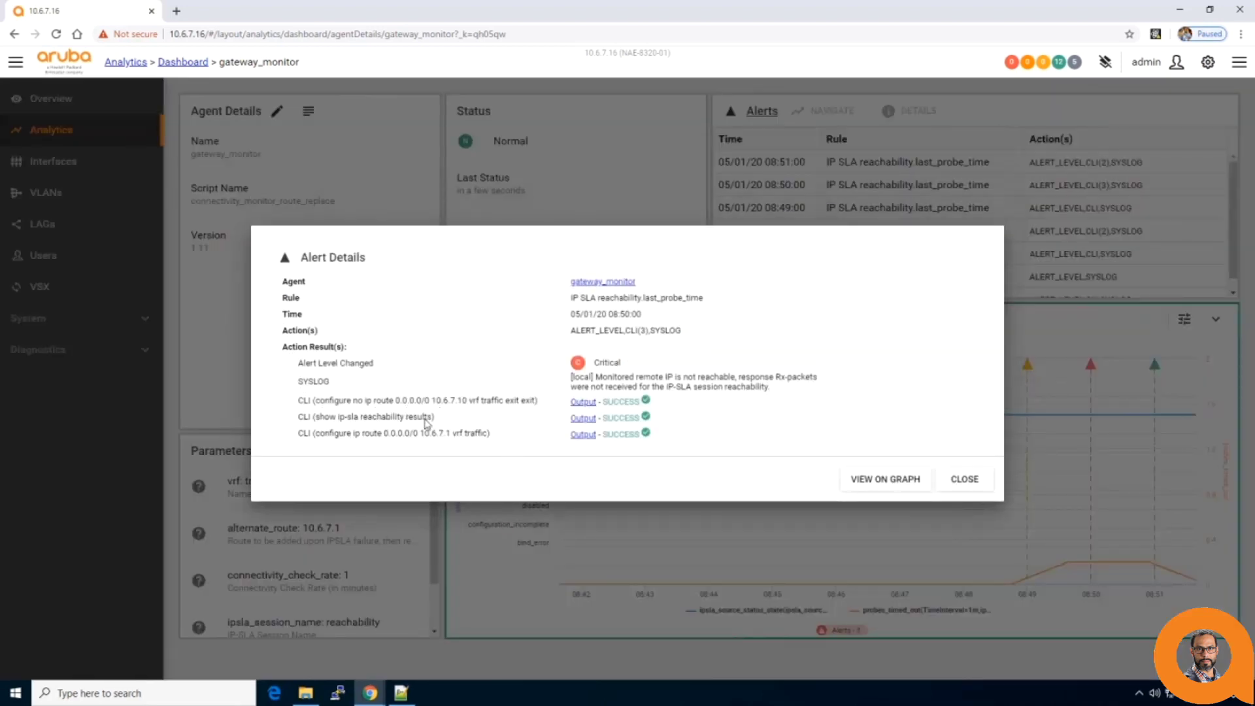
click(964, 481)
click(1139, 367)
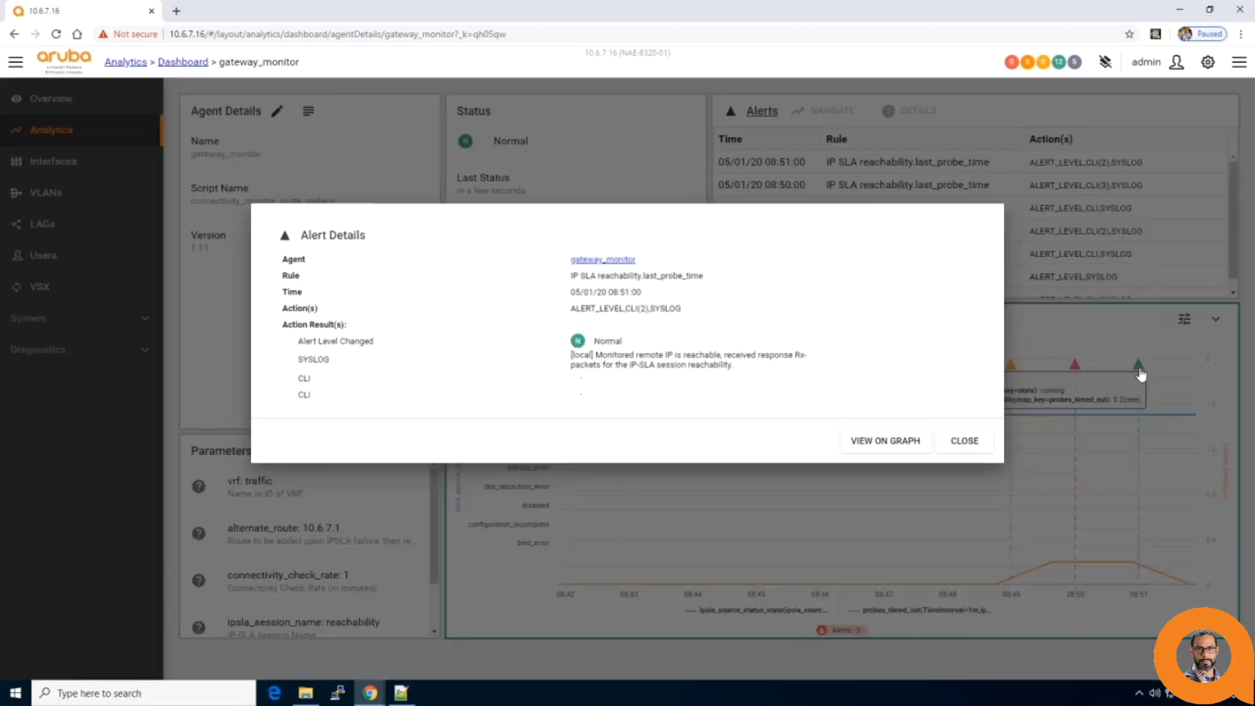